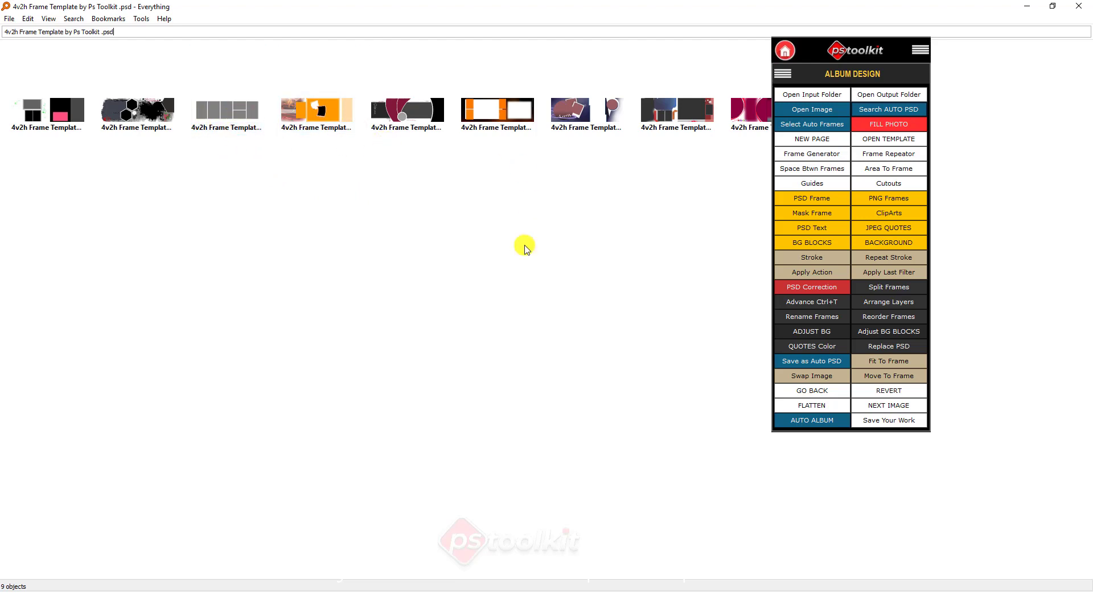
# Close the file search window with all open images and create a new blank 12 in x 36 in wedding album page.
pyautogui.click(1078, 7)
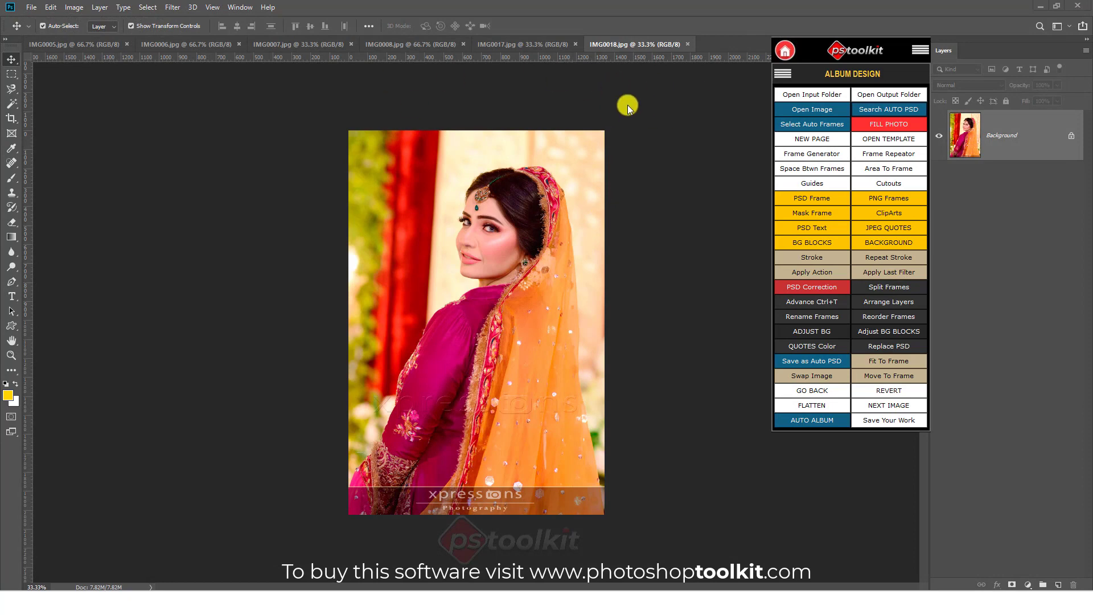
pyautogui.click(33, 7)
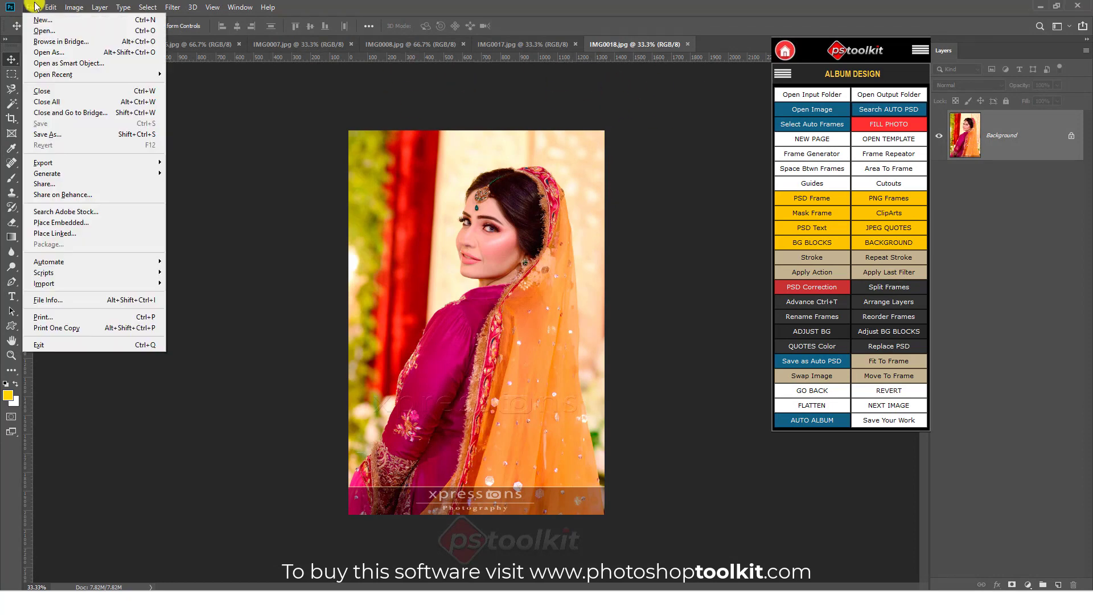
pyautogui.click(67, 105)
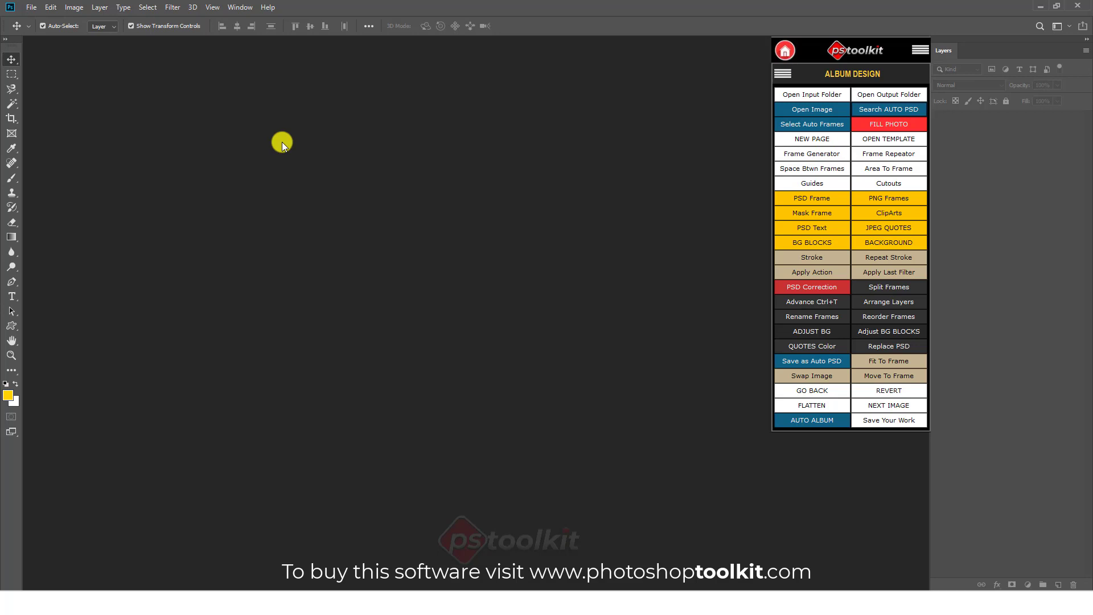
pyautogui.click(828, 145)
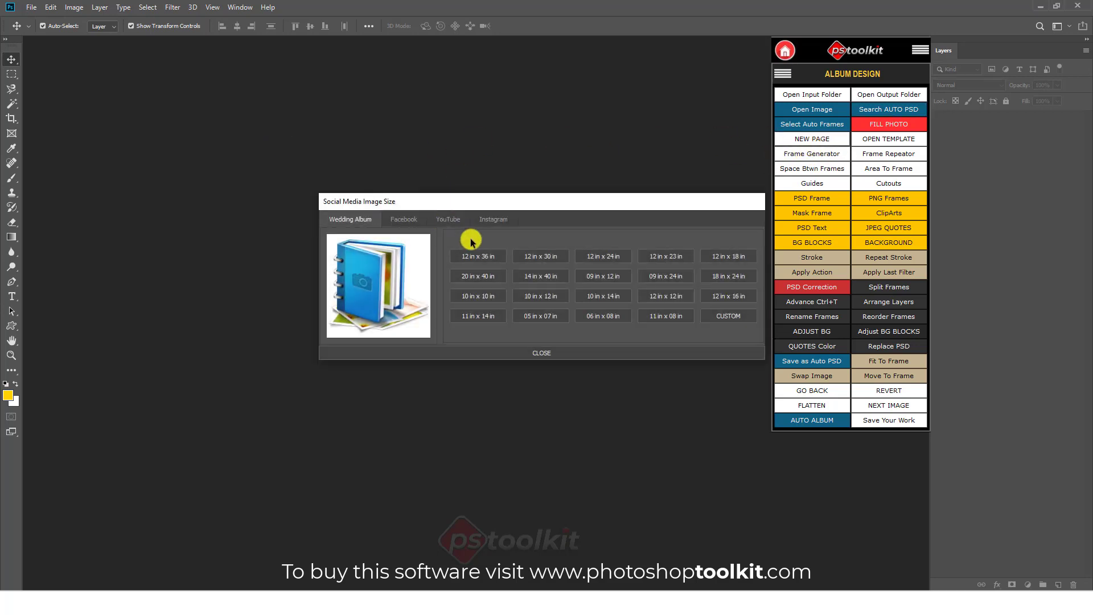
pyautogui.click(474, 256)
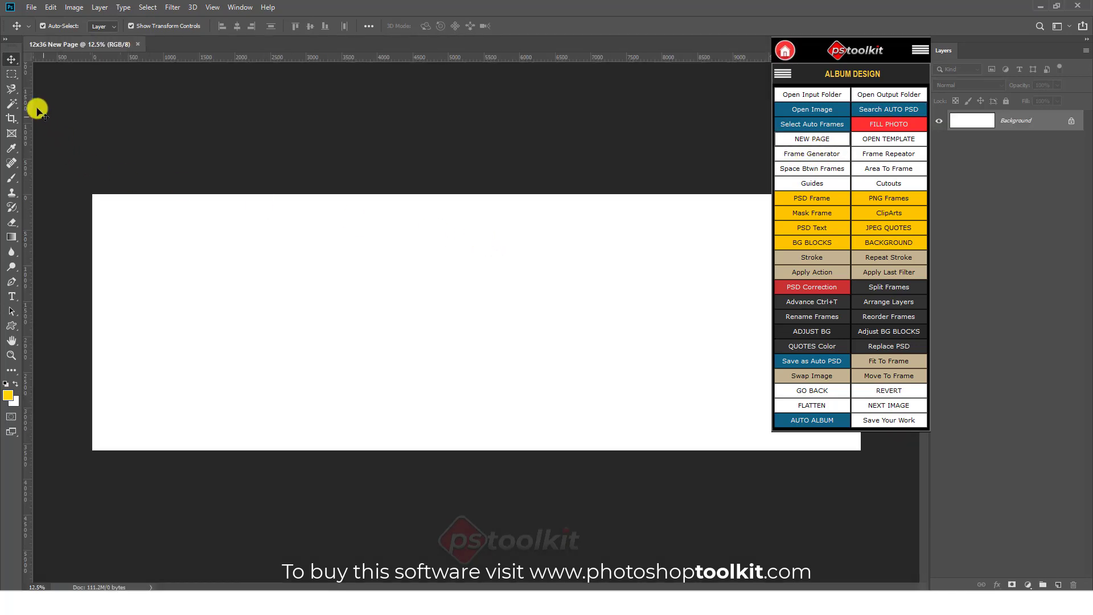
# Mark out the left half of the page and generate a two-by-two grid of four horizontal frames there.
pyautogui.click(12, 74)
pyautogui.moveTo(111, 206); pyautogui.dragTo(470, 432)
pyautogui.click(812, 156)
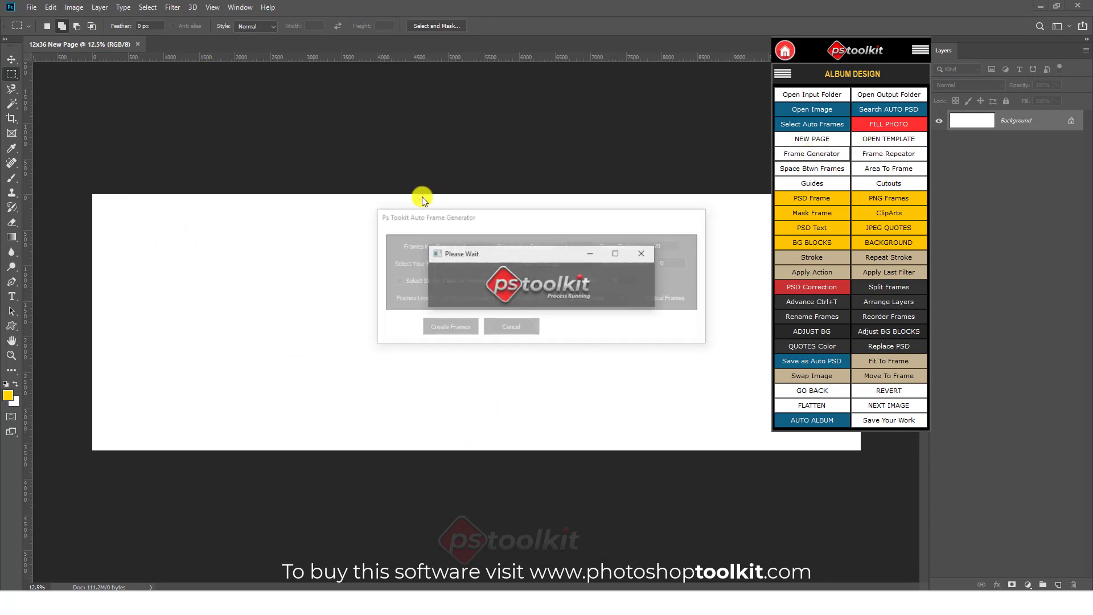
pyautogui.click(473, 245)
pyautogui.click(470, 264)
pyautogui.click(567, 246)
pyautogui.click(575, 268)
pyautogui.click(450, 329)
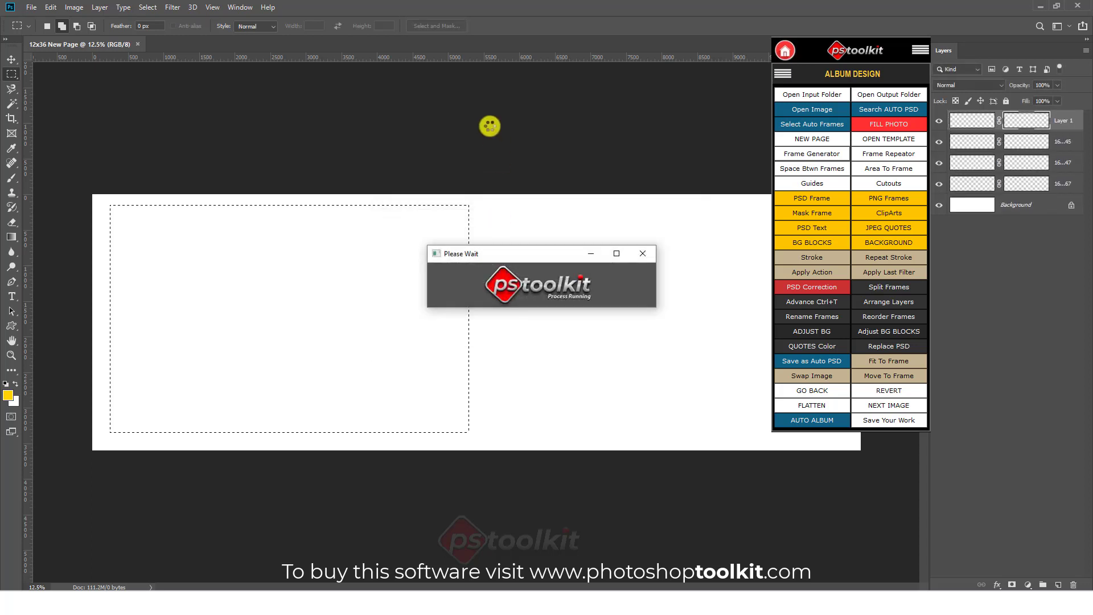
# Mark out the right half of the page and generate three vertical frames in a single row, with a frame distance of 20.
pyautogui.click(11, 73)
pyautogui.moveTo(458, 206); pyautogui.dragTo(828, 434)
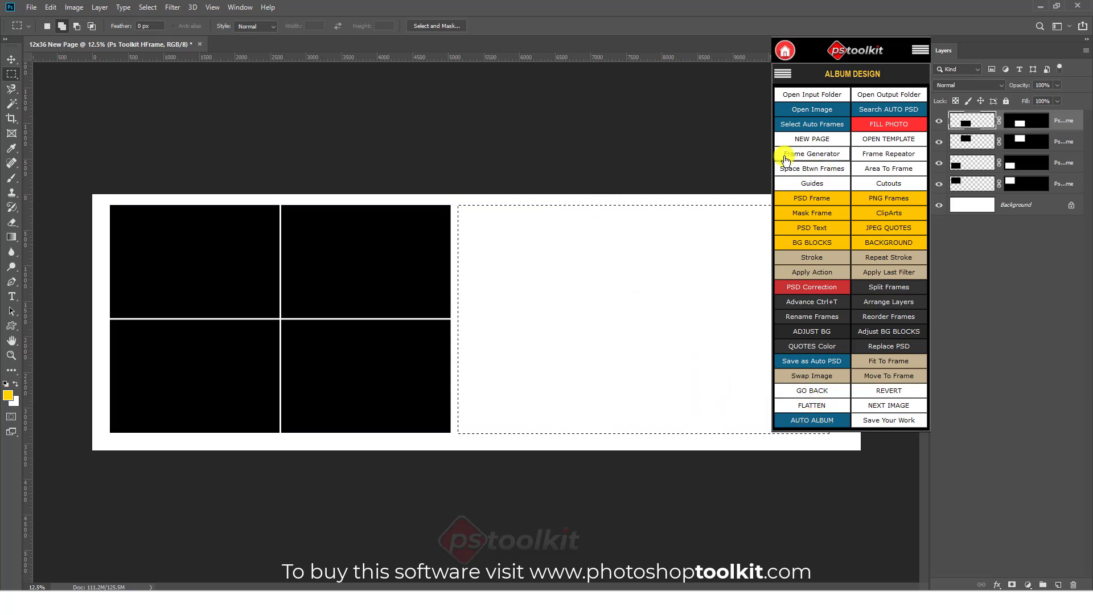
pyautogui.click(805, 154)
pyautogui.click(464, 246)
pyautogui.click(467, 274)
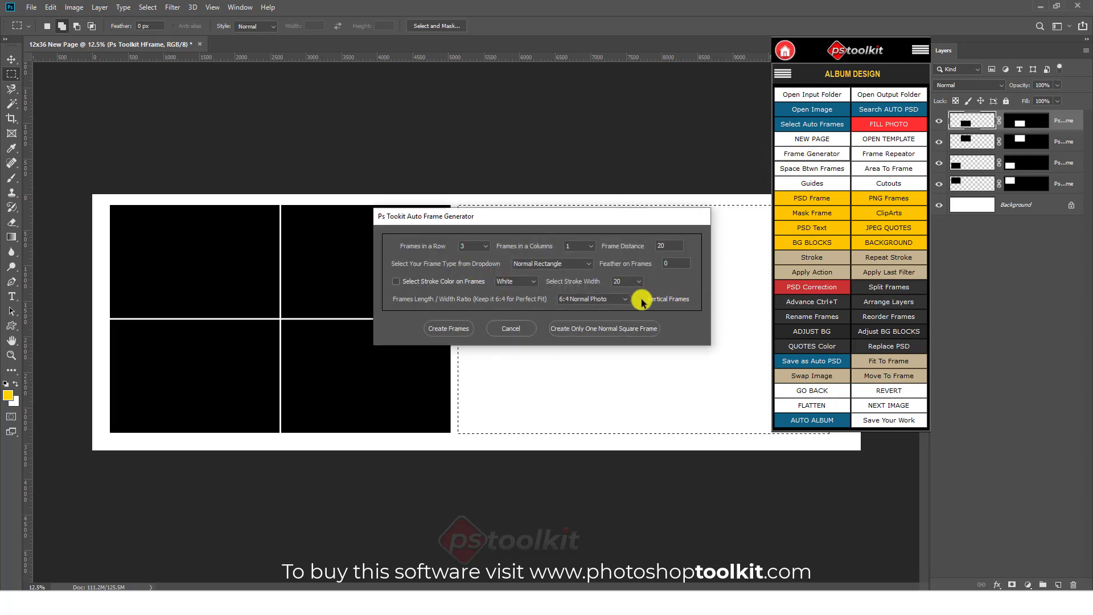
pyautogui.click(450, 328)
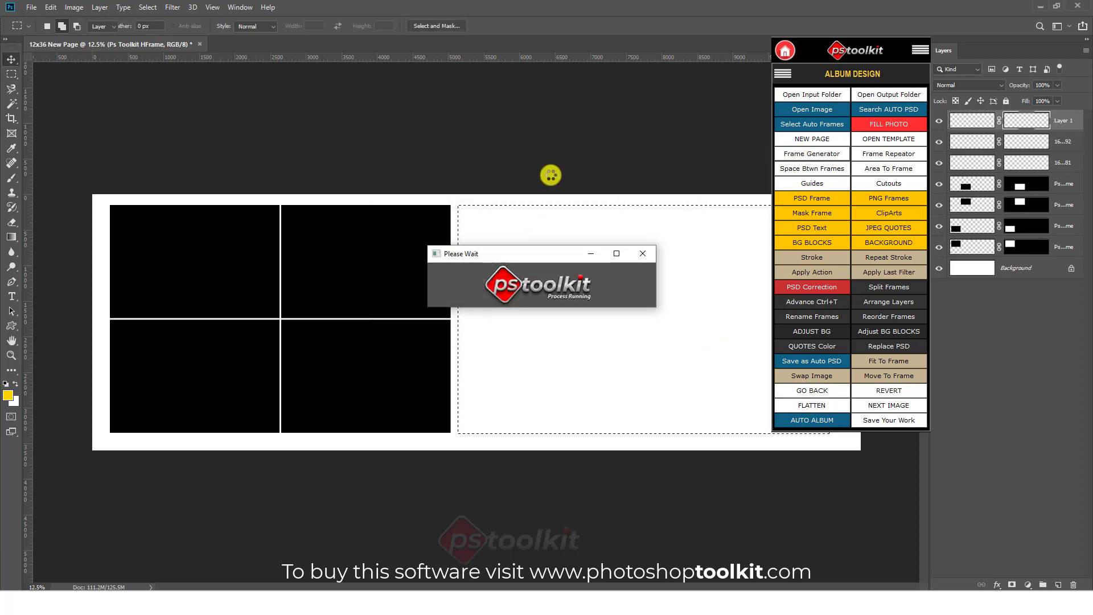
pyautogui.moveTo(724, 294); pyautogui.dragTo(725, 320)
# Fill the page background with the golden texture wallpaper 4.jpg.
pyautogui.click(897, 243)
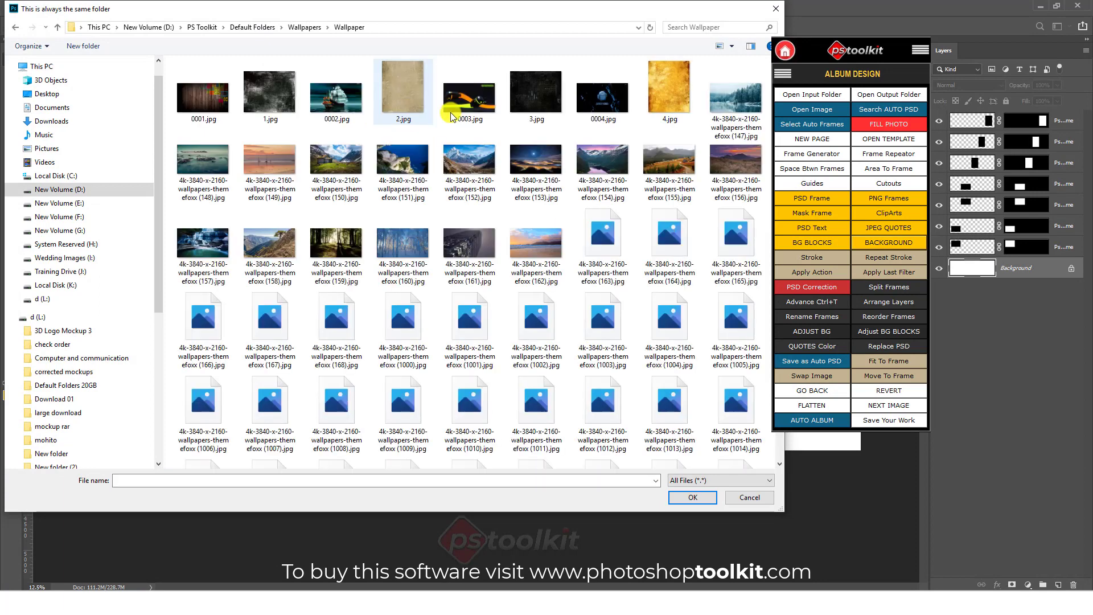
pyautogui.doubleClick(406, 112)
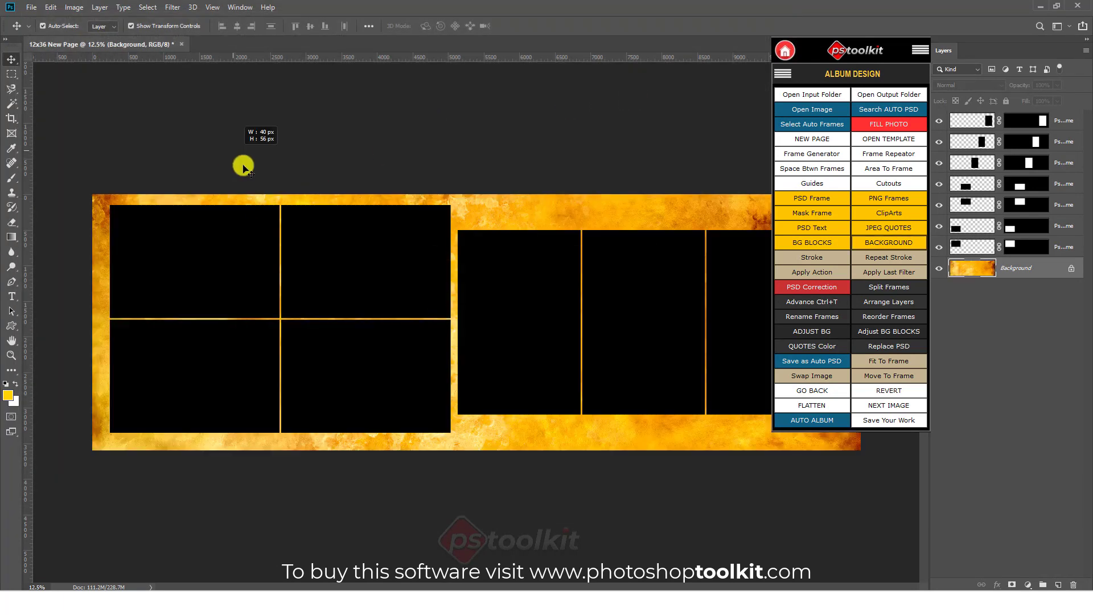
# Nudge the four horizontal frames in the left half of the page slightly down as a group.
pyautogui.moveTo(234, 154); pyautogui.dragTo(380, 325)
pyautogui.hotkey('shift', 'Down')
pyautogui.hotkey('shift', 'Down')
pyautogui.hotkey('shift', 'Down')
pyautogui.hotkey('shift', 'Down')
pyautogui.hotkey('shift', 'Down')
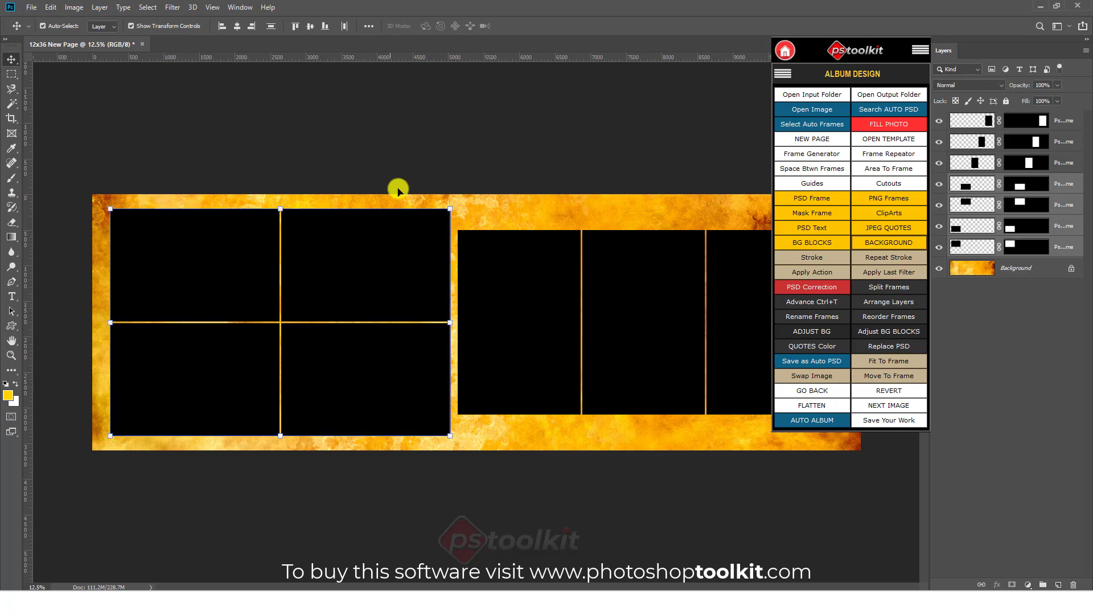
pyautogui.click(401, 164)
# Apply a white inside stroke to the upper-left frame.
pyautogui.click(210, 246)
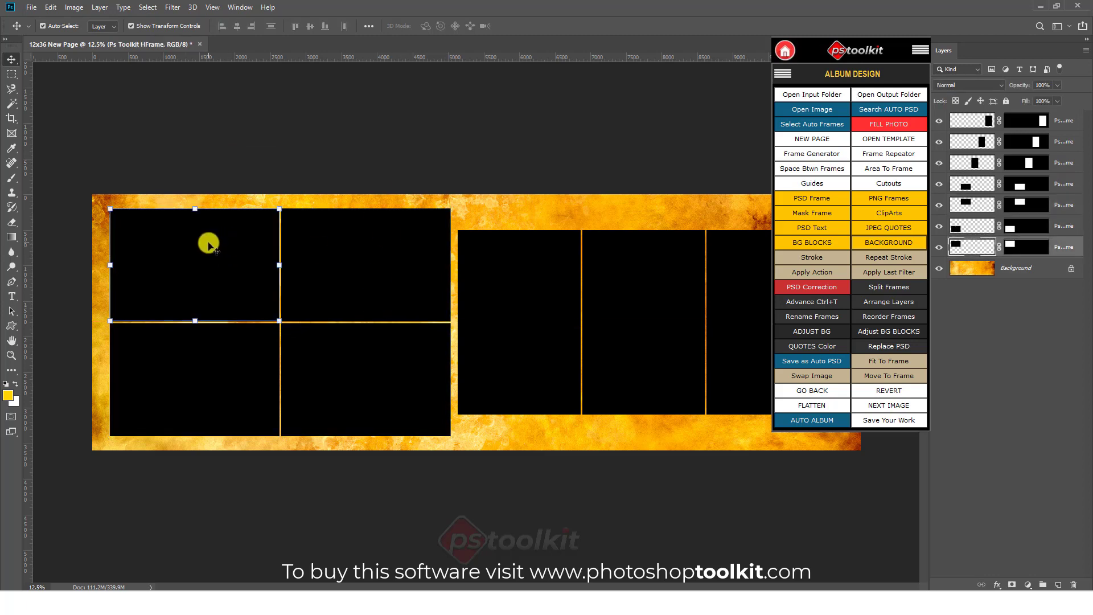
pyautogui.click(810, 259)
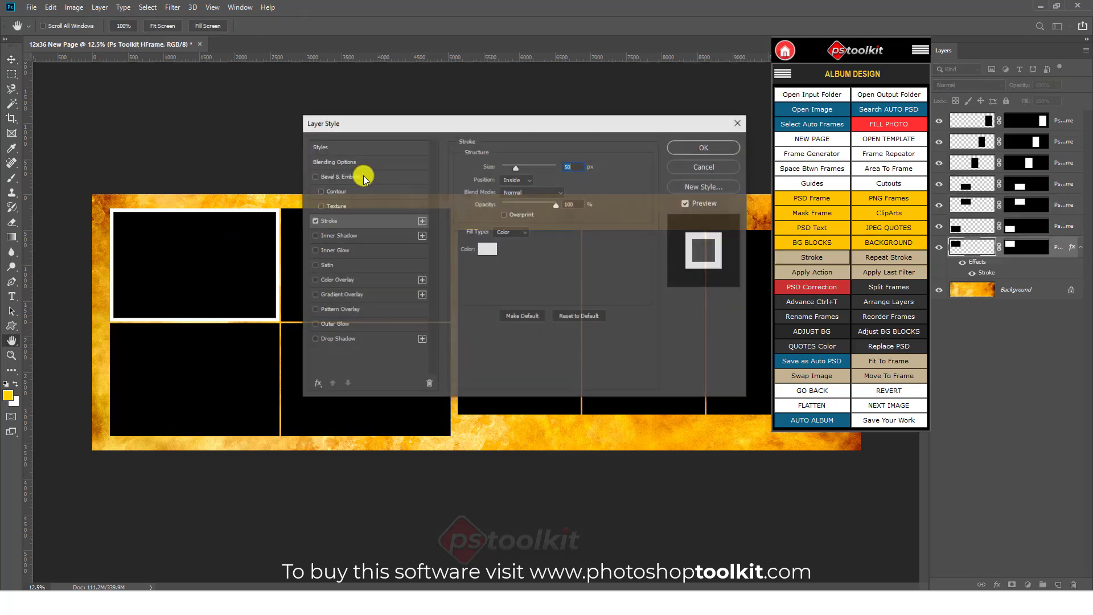
pyautogui.click(693, 147)
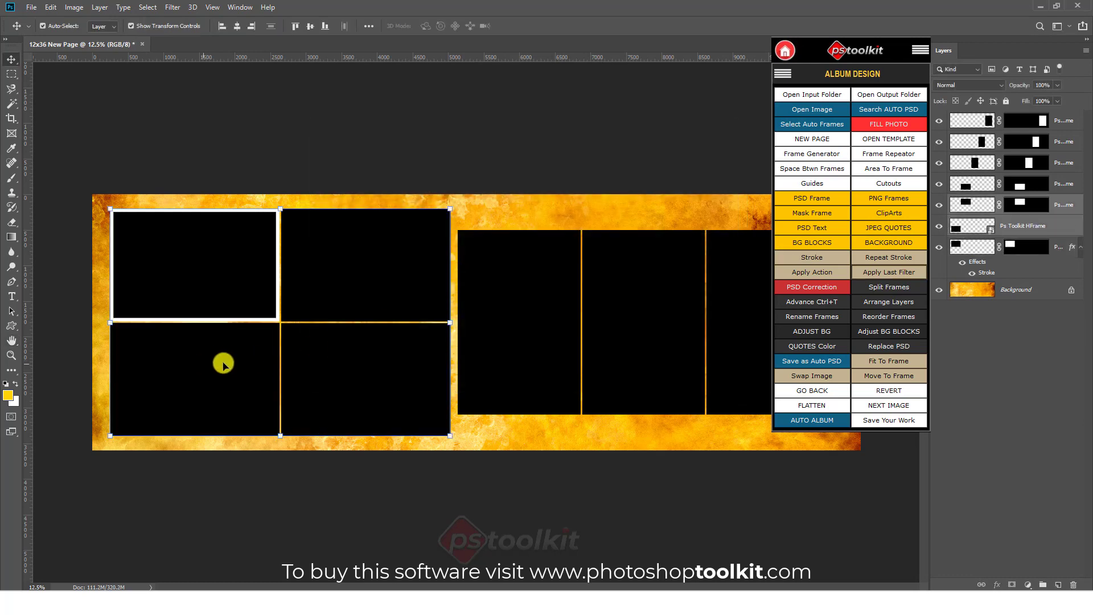
# Repeat the same white stroke on the remaining six frames of the page.
pyautogui.keyDown('shift'); pyautogui.click(615, 329); pyautogui.keyUp('shift')
pyautogui.keyDown('shift'); pyautogui.click(720, 320); pyautogui.keyUp('shift')
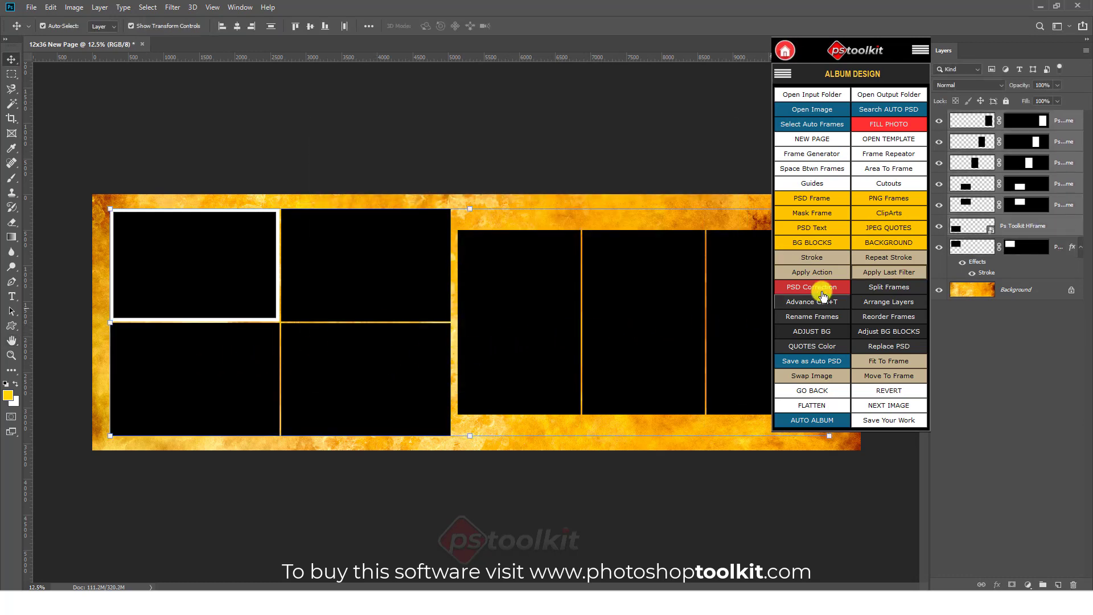
pyautogui.click(898, 260)
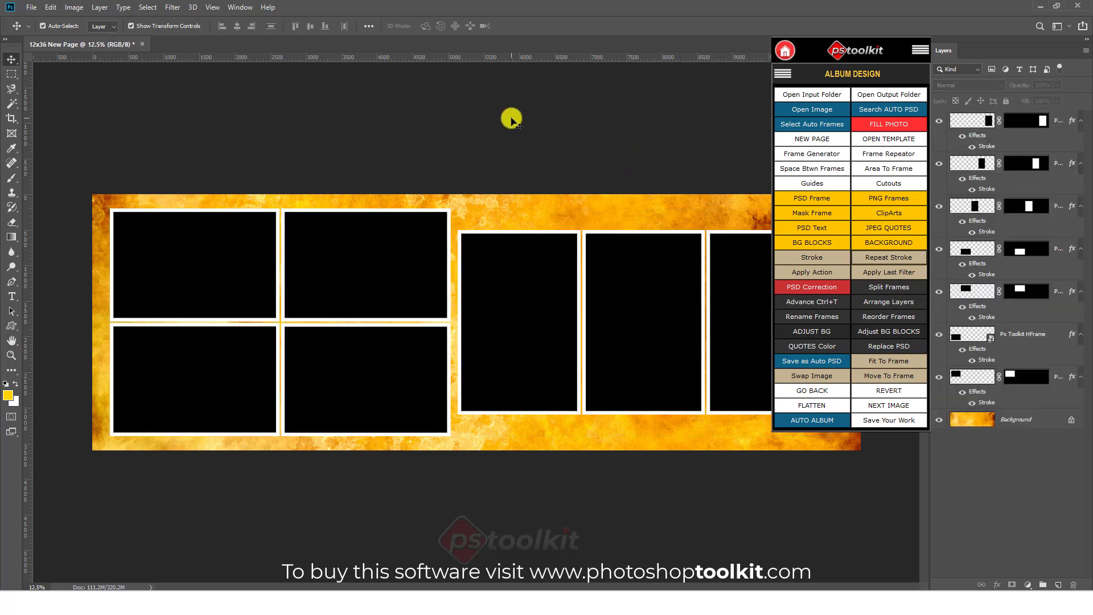
# Select all seven frames on the page and save the design as an Auto PSD template.
pyautogui.moveTo(808, 43); pyautogui.dragTo(849, 36)
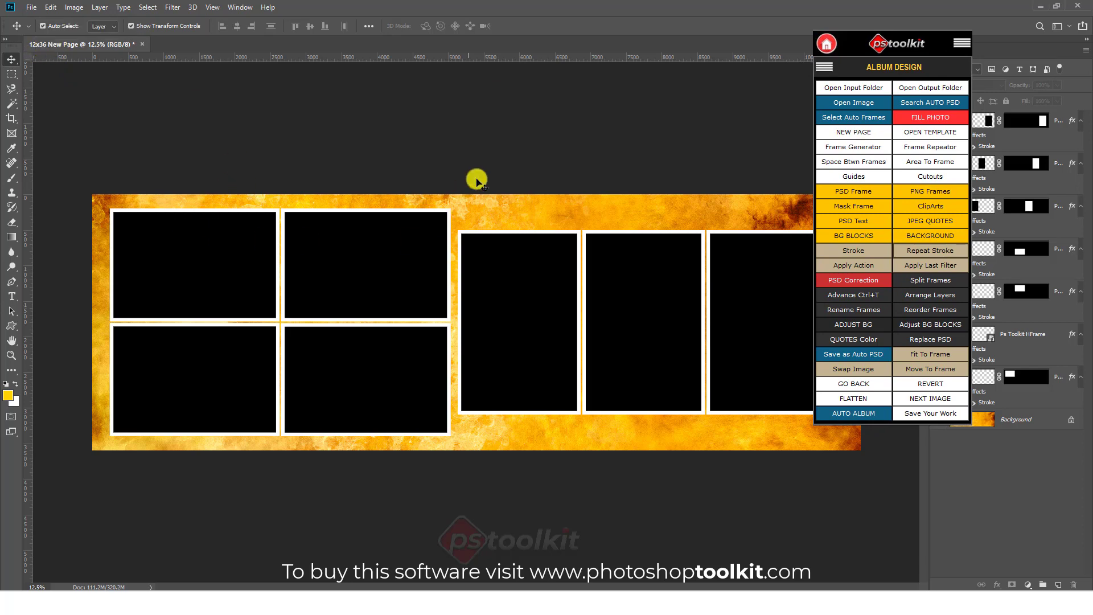
pyautogui.click(554, 293)
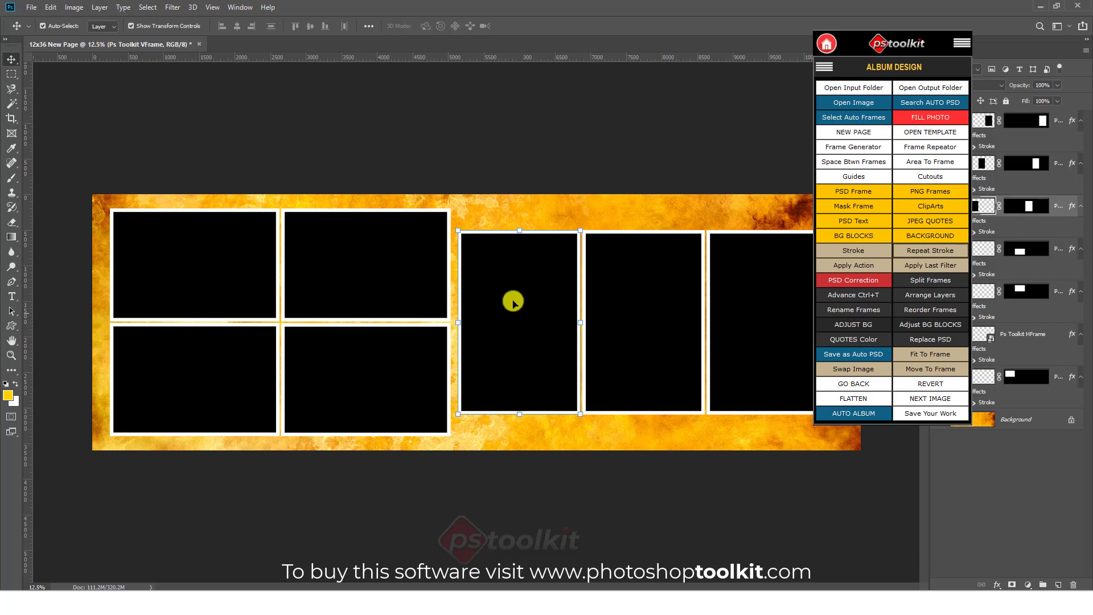
pyautogui.click(542, 170)
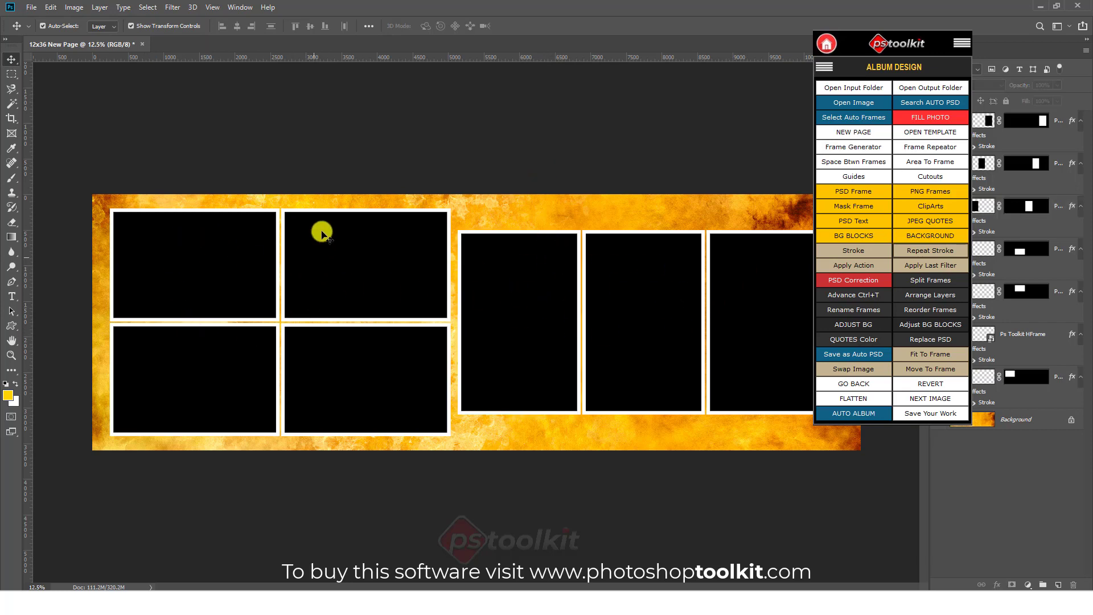
pyautogui.click(214, 257)
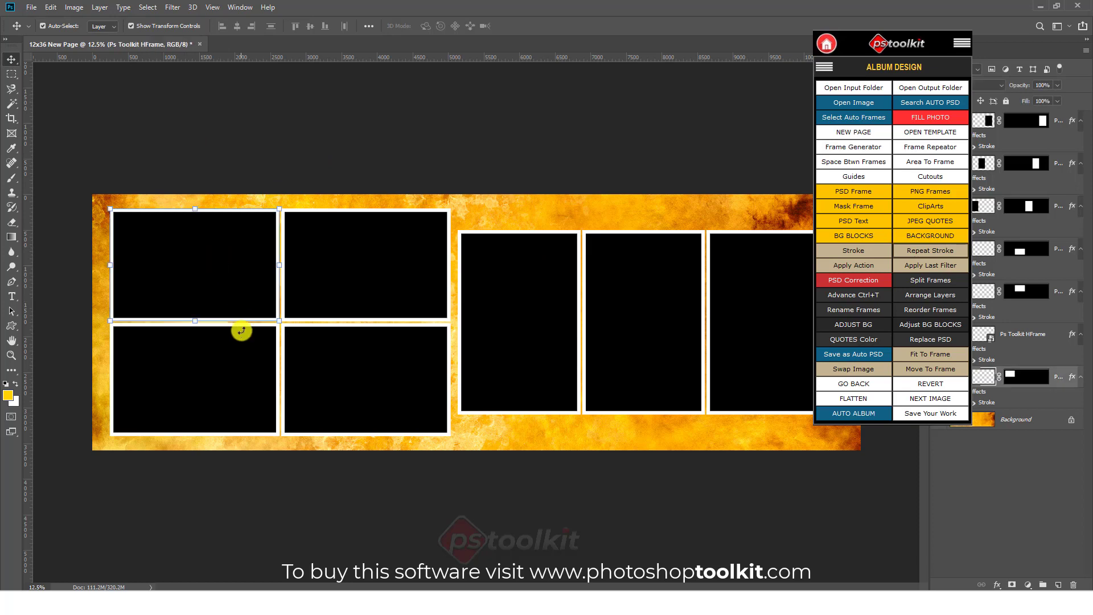
pyautogui.keyDown('shift'); pyautogui.click(226, 367); pyautogui.keyUp('shift')
pyautogui.keyDown('shift'); pyautogui.click(380, 363); pyautogui.keyUp('shift')
pyautogui.keyDown('shift'); pyautogui.click(393, 244); pyautogui.keyUp('shift')
pyautogui.keyDown('shift'); pyautogui.click(498, 278); pyautogui.keyUp('shift')
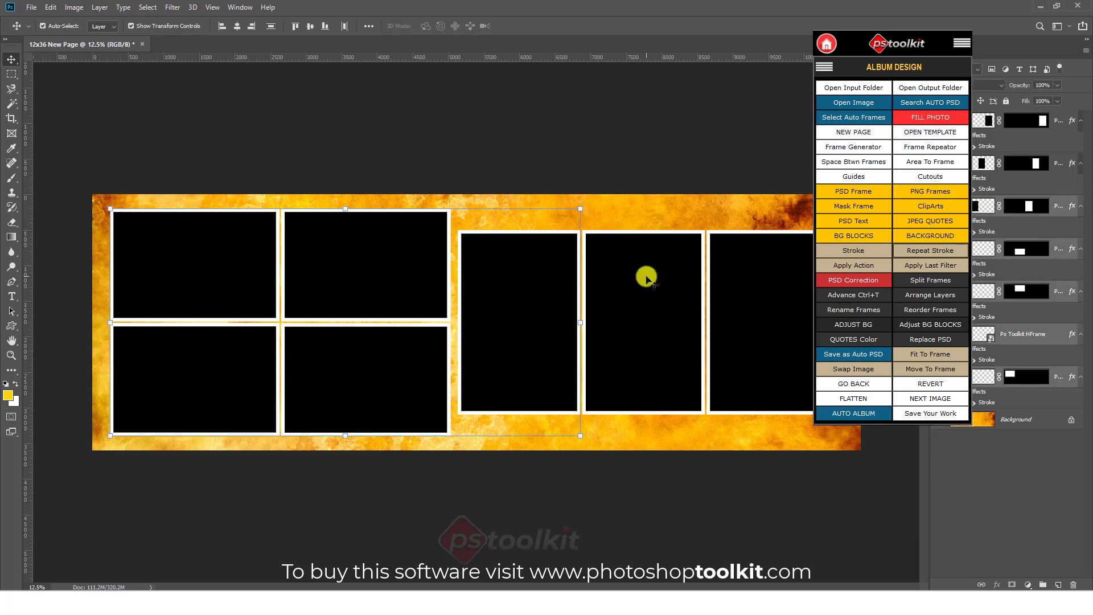
pyautogui.keyDown('shift'); pyautogui.click(647, 277); pyautogui.keyUp('shift')
pyautogui.keyDown('shift'); pyautogui.click(751, 275); pyautogui.keyUp('shift')
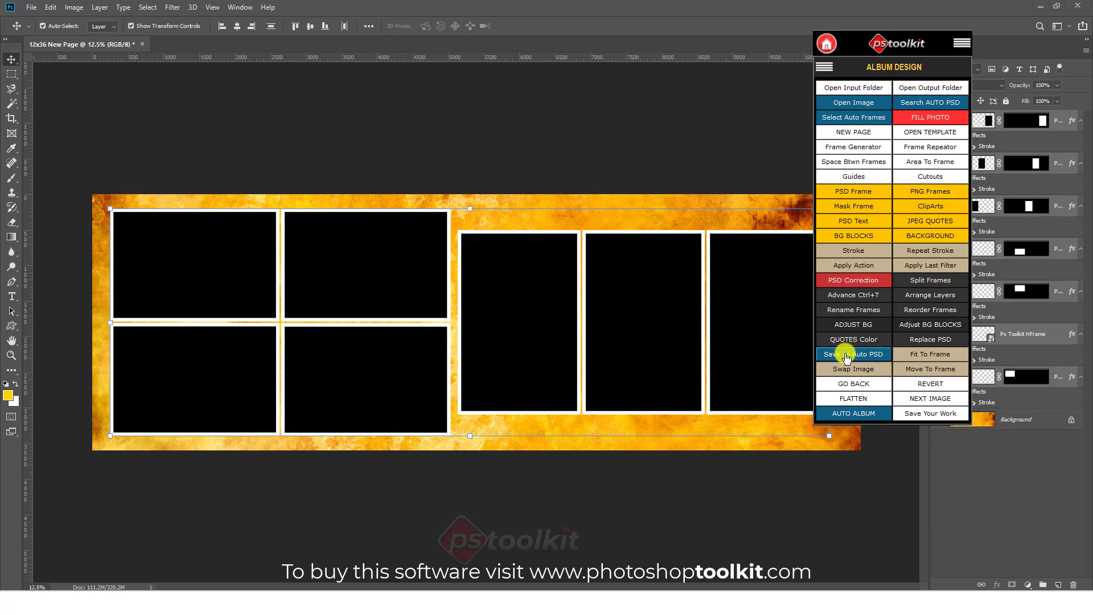
pyautogui.click(847, 357)
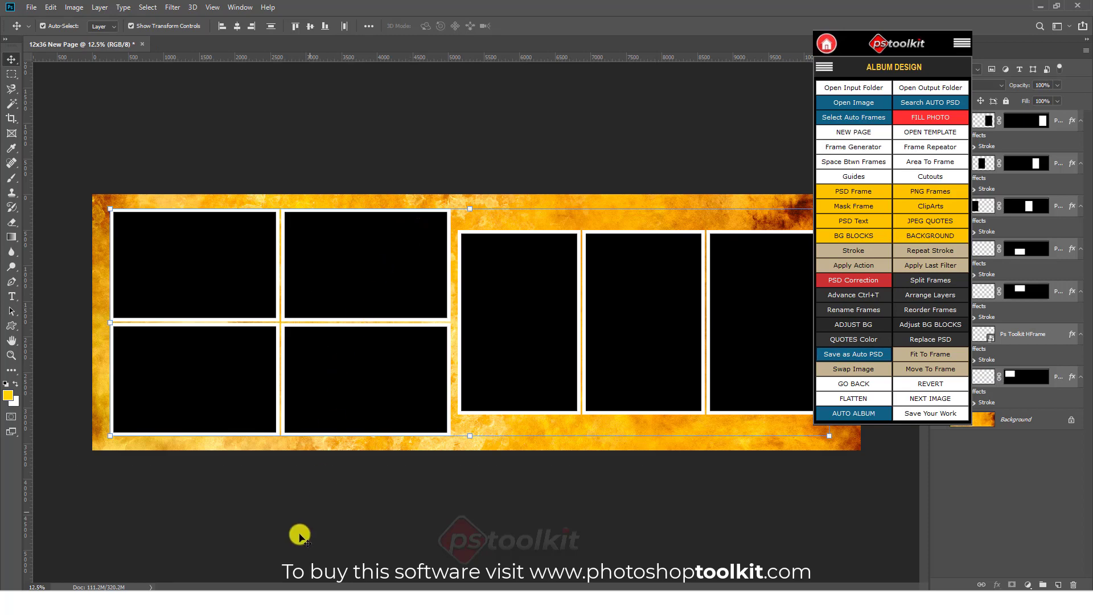
# Check the saved file 3v4h Frame Template by Ps Toolkit_0001.psd in the Market Template folder and close the folder.
pyautogui.click(929, 137)
pyautogui.scroll(-1, 401, 340)
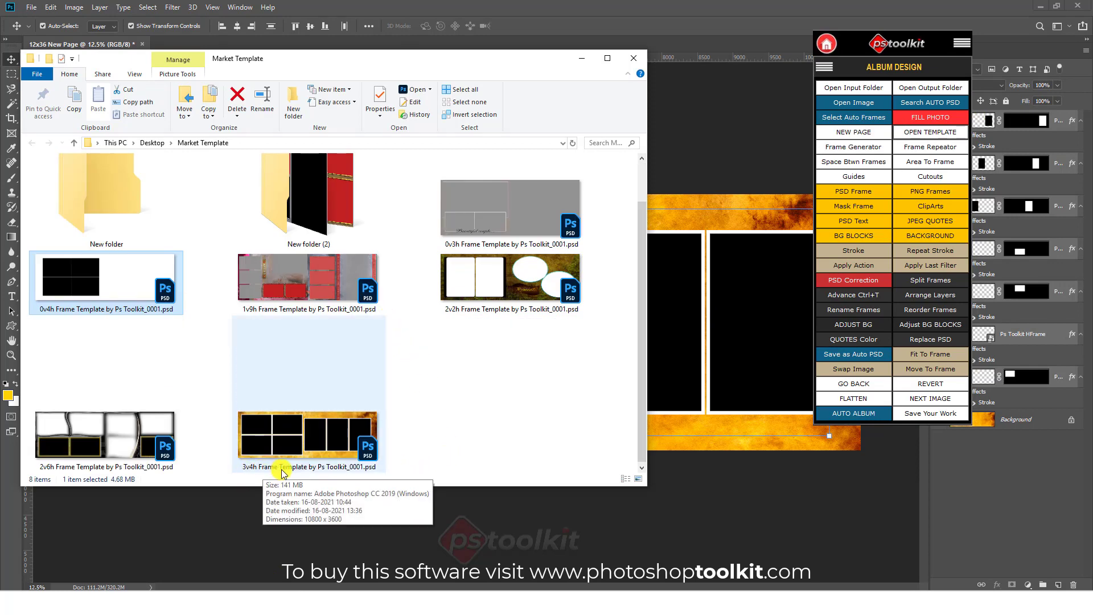
pyautogui.click(454, 460)
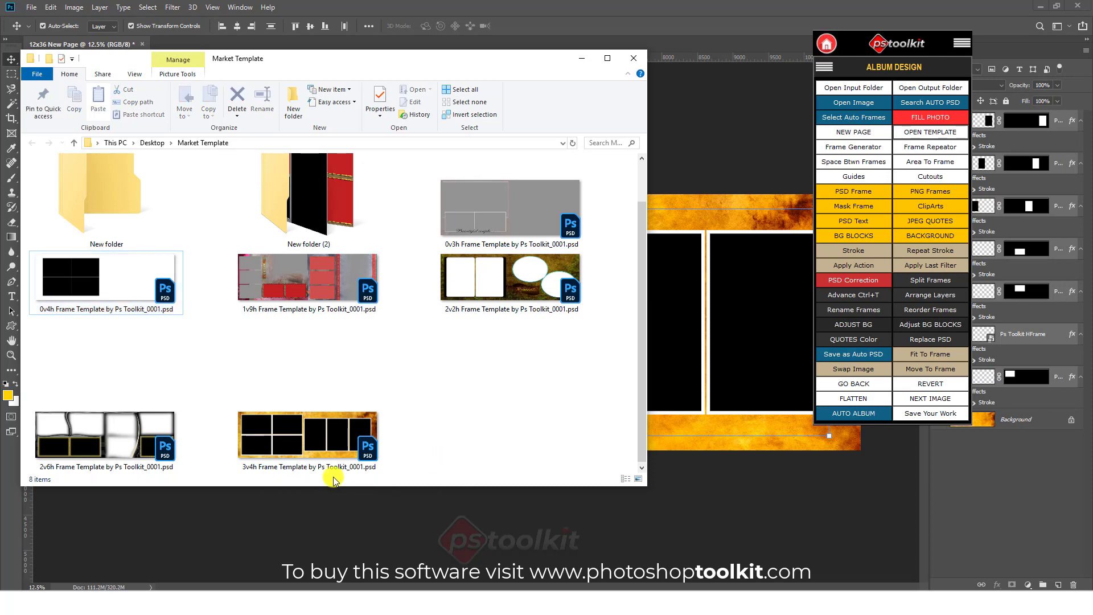
pyautogui.click(247, 475)
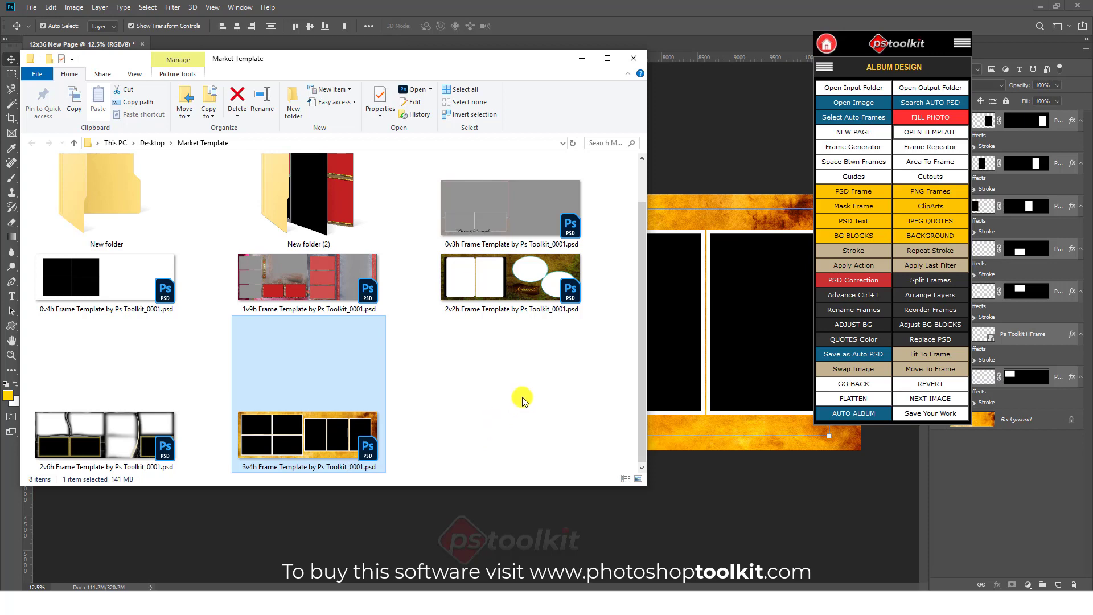
pyautogui.click(469, 408)
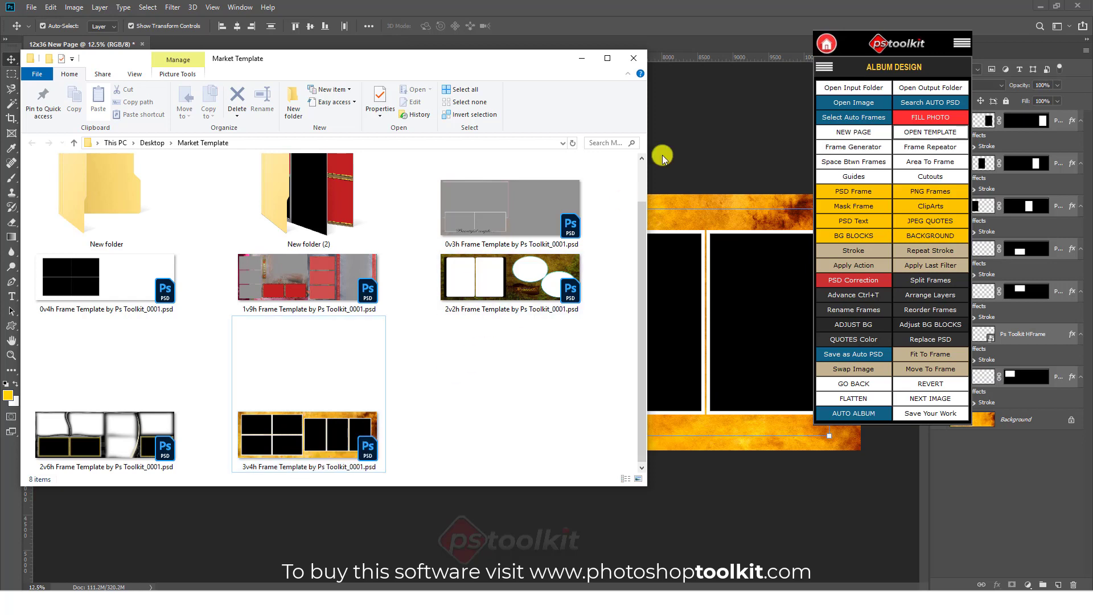
pyautogui.click(634, 57)
# Delete the four horizontal frames and place a copy of the three vertical frames in the left half of the page.
pyautogui.moveTo(193, 171); pyautogui.dragTo(346, 415)
pyautogui.press('Delete')
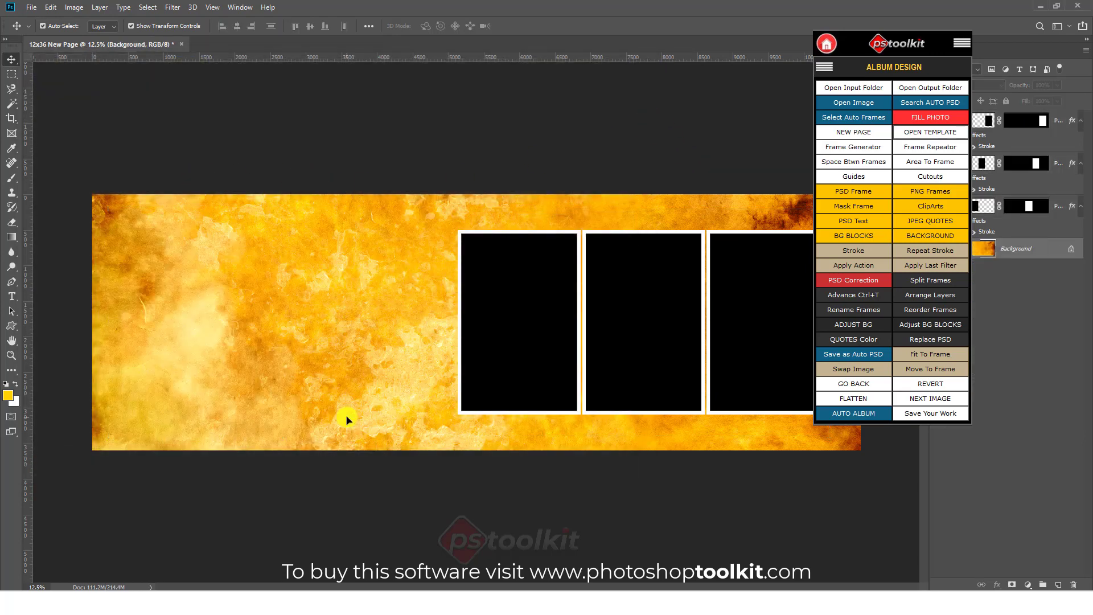
pyautogui.moveTo(496, 182); pyautogui.dragTo(755, 368)
pyautogui.moveTo(523, 317); pyautogui.dragTo(173, 312)
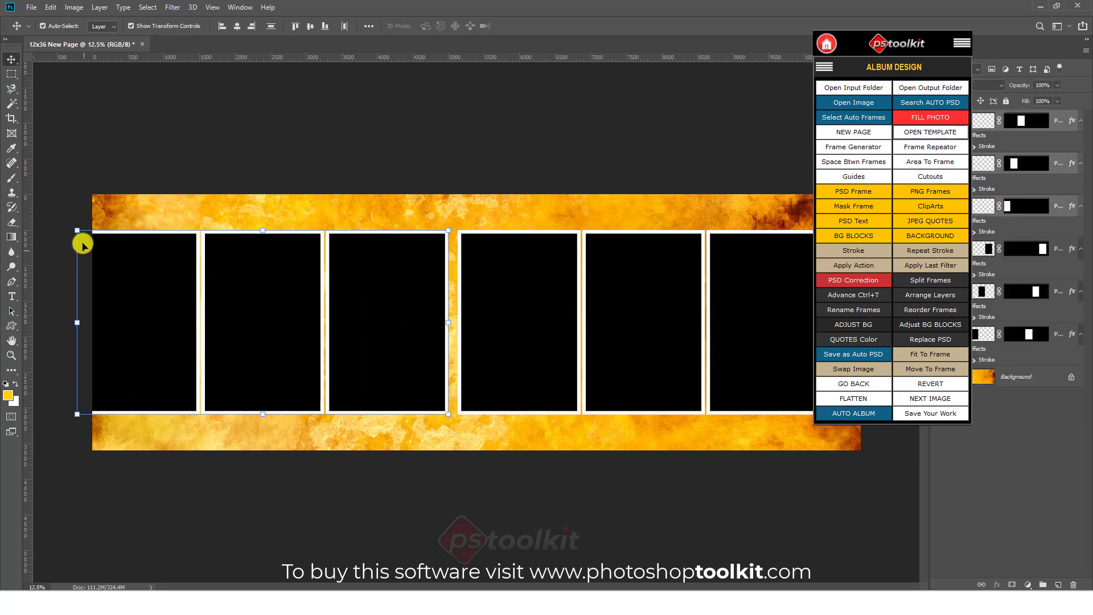
# Scale down the three copied frames and position them within the left half of the page.
pyautogui.moveTo(77, 231); pyautogui.dragTo(136, 256)
pyautogui.moveTo(188, 310); pyautogui.dragTo(302, 332)
pyautogui.press('Return')
pyautogui.click(490, 137)
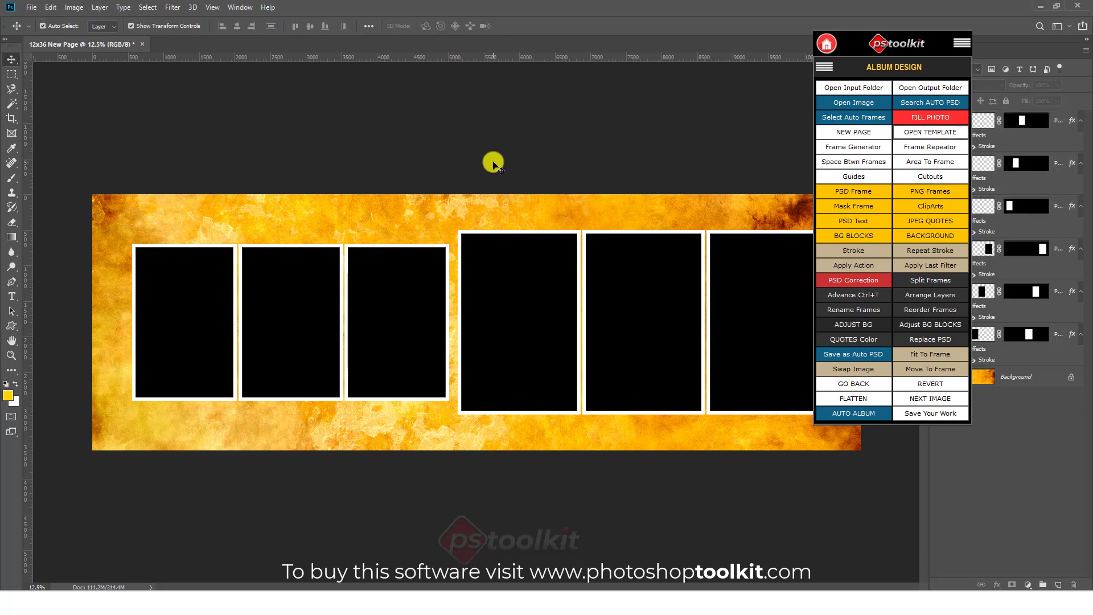
# Select all six vertical frames and save this layout as another Auto PSD template.
pyautogui.click(205, 307)
pyautogui.keyDown('shift'); pyautogui.click(317, 292); pyautogui.keyUp('shift')
pyautogui.keyDown('shift'); pyautogui.click(444, 297); pyautogui.keyUp('shift')
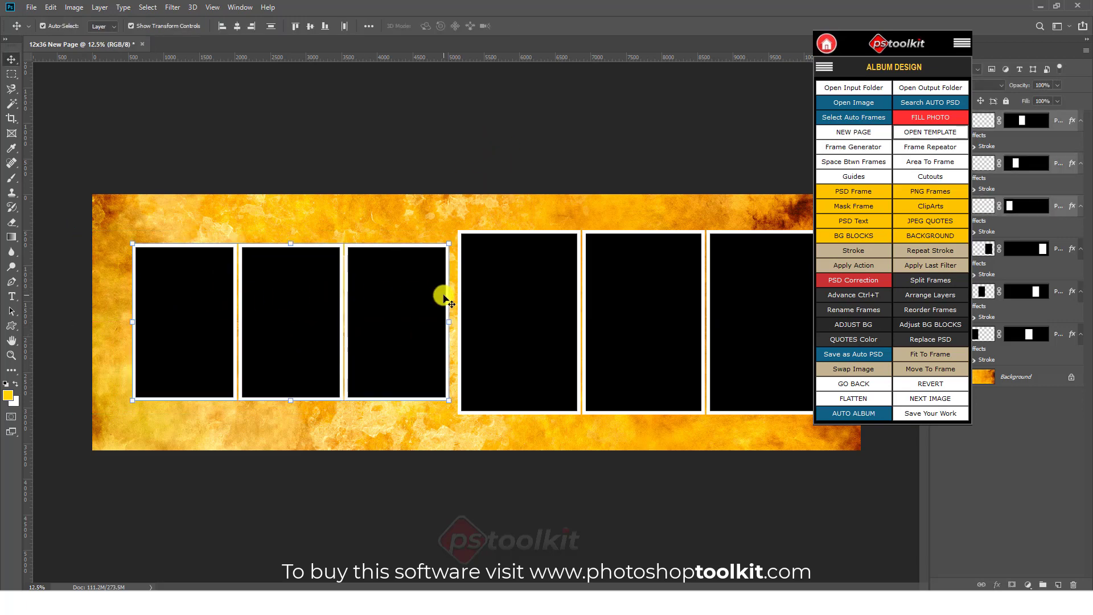
pyautogui.keyDown('shift'); pyautogui.click(527, 290); pyautogui.keyUp('shift')
pyautogui.keyDown('shift'); pyautogui.click(655, 291); pyautogui.keyUp('shift')
pyautogui.keyDown('shift'); pyautogui.click(759, 290); pyautogui.keyUp('shift')
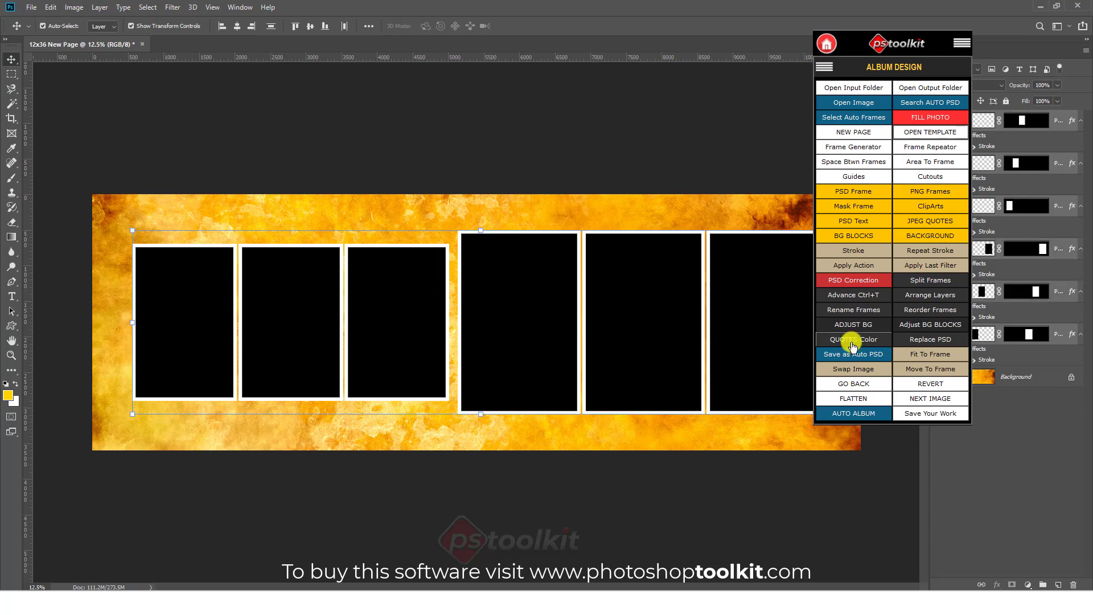
pyautogui.click(849, 358)
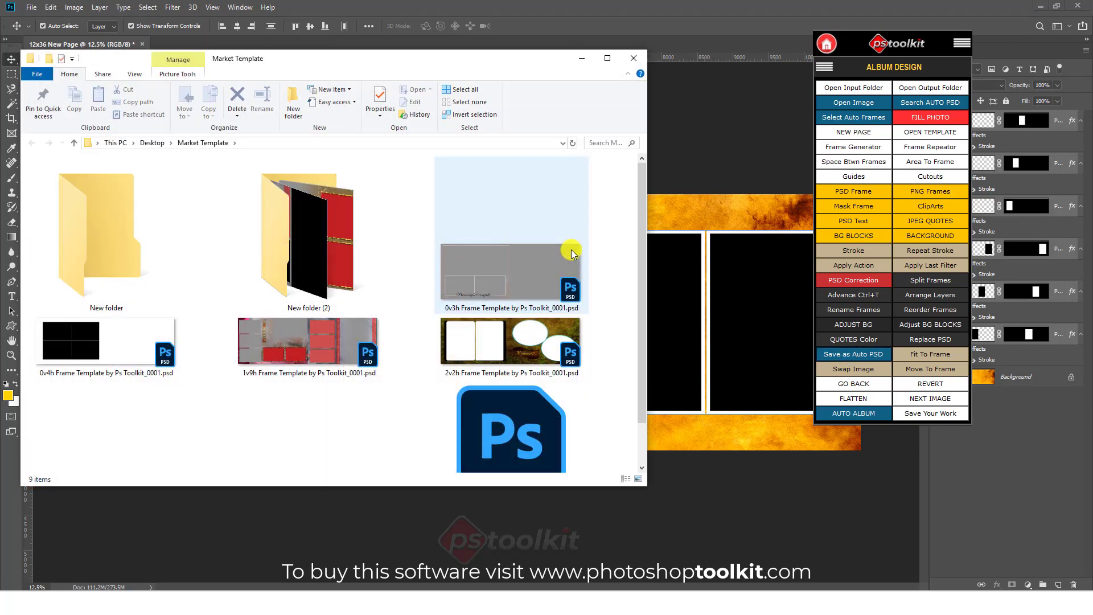
# Check the saved 6v0h Frame Template by Ps Toolkit_0001.psd, then close the folder and the 12x36 page without saving.
pyautogui.scroll(-1, 464, 296)
pyautogui.click(476, 370)
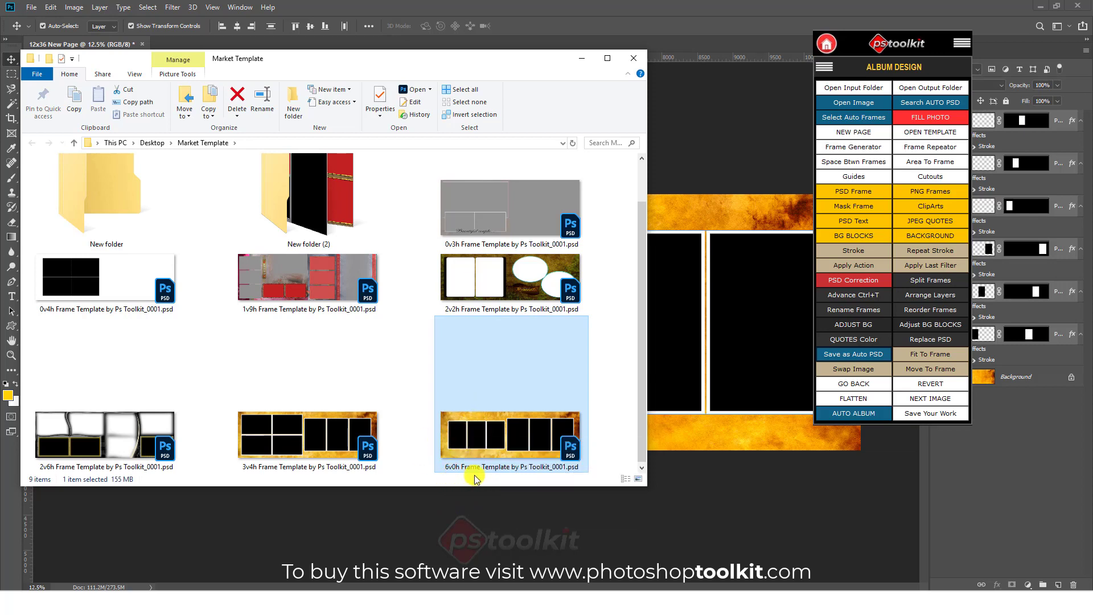
pyautogui.click(634, 58)
pyautogui.click(142, 45)
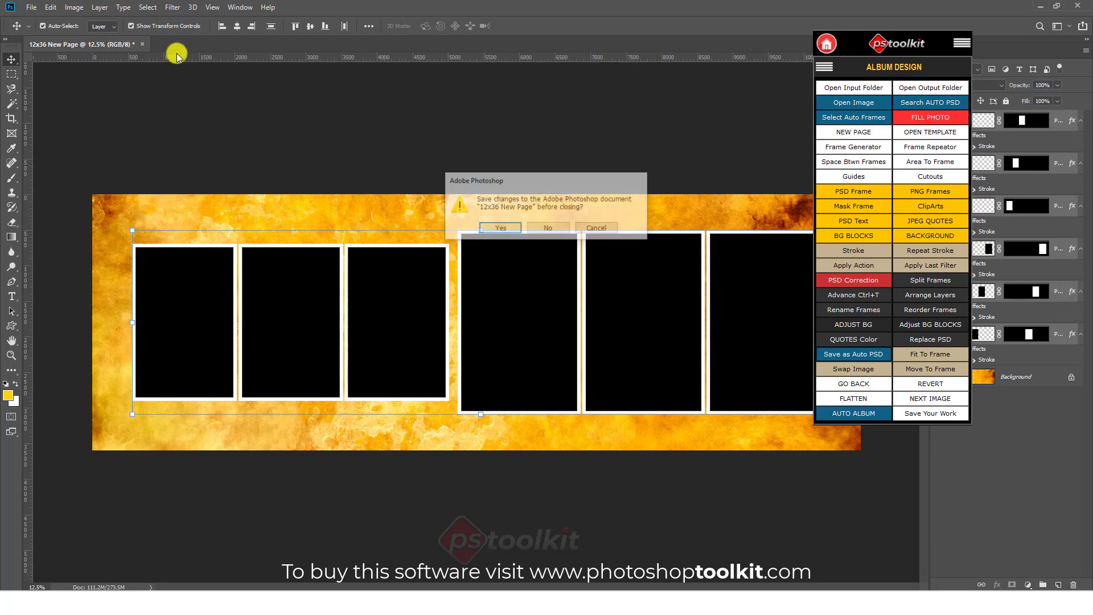
pyautogui.click(549, 227)
# Open the vertical wedding photos IMG0022, IMG0023, IMG0024, IMG0030, IMG0035 and IMG0036 from the Wedding folder.
pyautogui.click(863, 109)
pyautogui.click(693, 327)
pyautogui.scroll(-1, 706, 324)
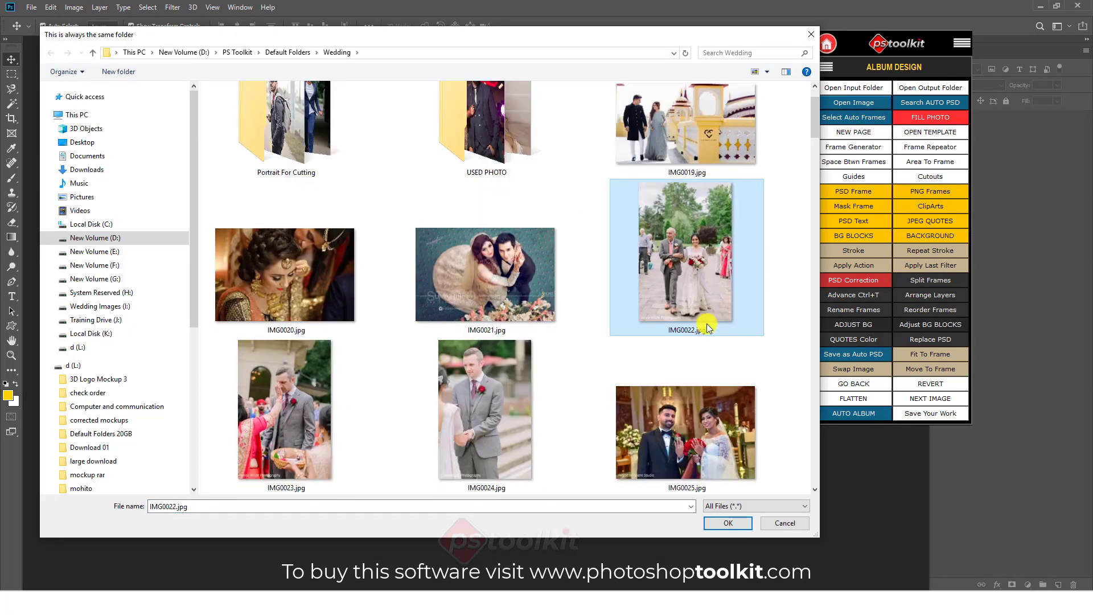
pyautogui.keyDown('ctrl'); pyautogui.click(469, 399); pyautogui.keyUp('ctrl')
pyautogui.keyDown('ctrl'); pyautogui.click(296, 388); pyautogui.keyUp('ctrl')
pyautogui.scroll(-3, 609, 338)
pyautogui.keyDown('ctrl'); pyautogui.click(471, 295); pyautogui.keyUp('ctrl')
pyautogui.scroll(-3, 579, 306)
pyautogui.keyDown('ctrl'); pyautogui.click(487, 292); pyautogui.keyUp('ctrl')
pyautogui.keyDown('ctrl'); pyautogui.click(316, 288); pyautogui.keyUp('ctrl')
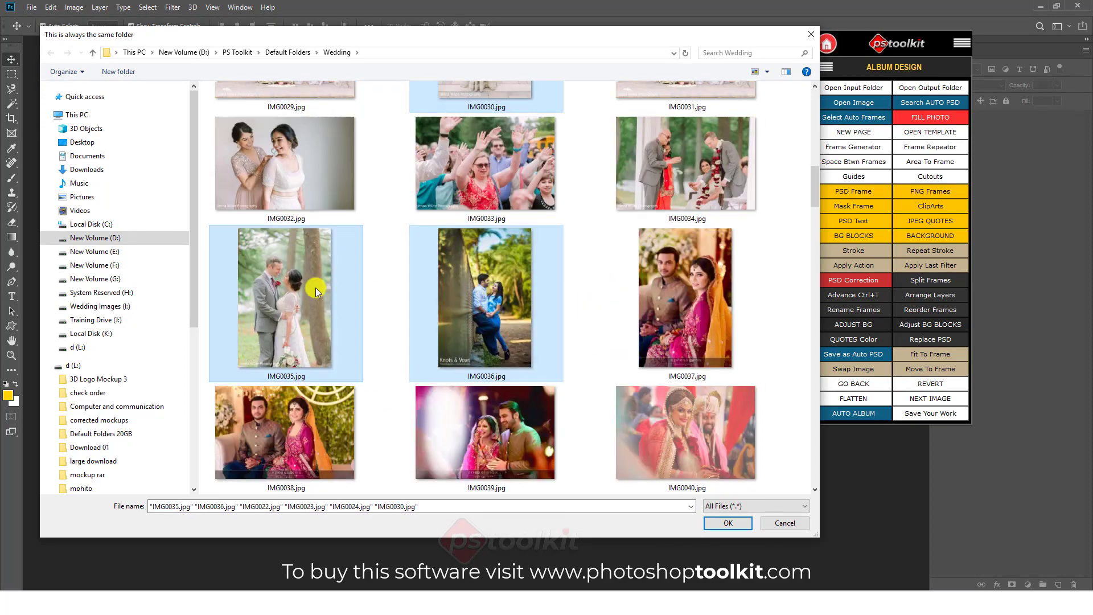
pyautogui.click(722, 521)
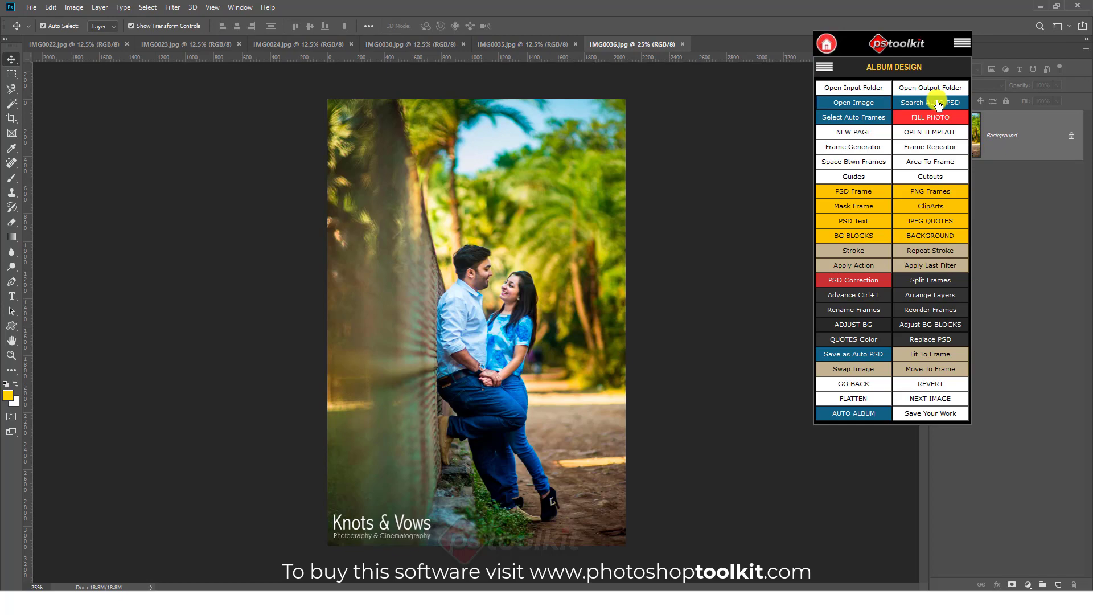
# Search for Auto PSD templates matching the open photos and open the orange six-frame 6v0h template from the Market Template folder.
pyautogui.click(938, 105)
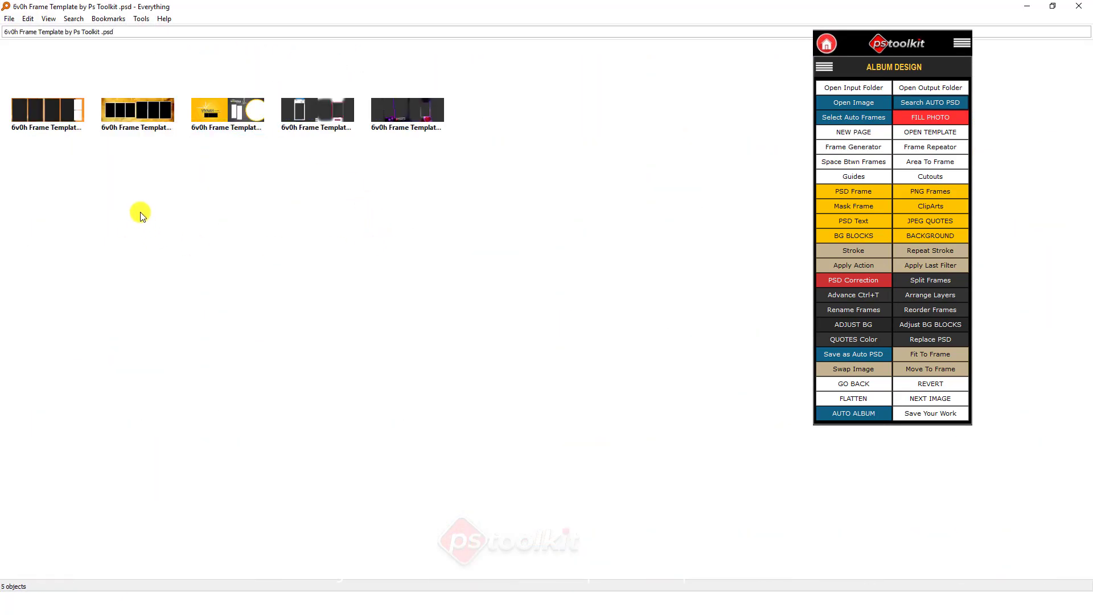
pyautogui.click(139, 108)
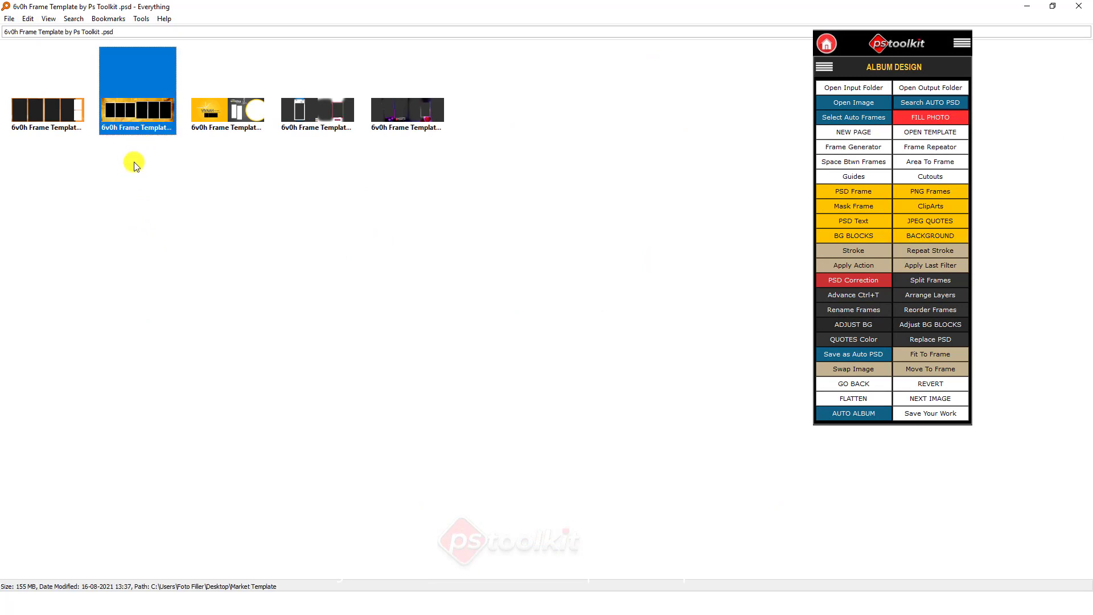
pyautogui.doubleClick(135, 111)
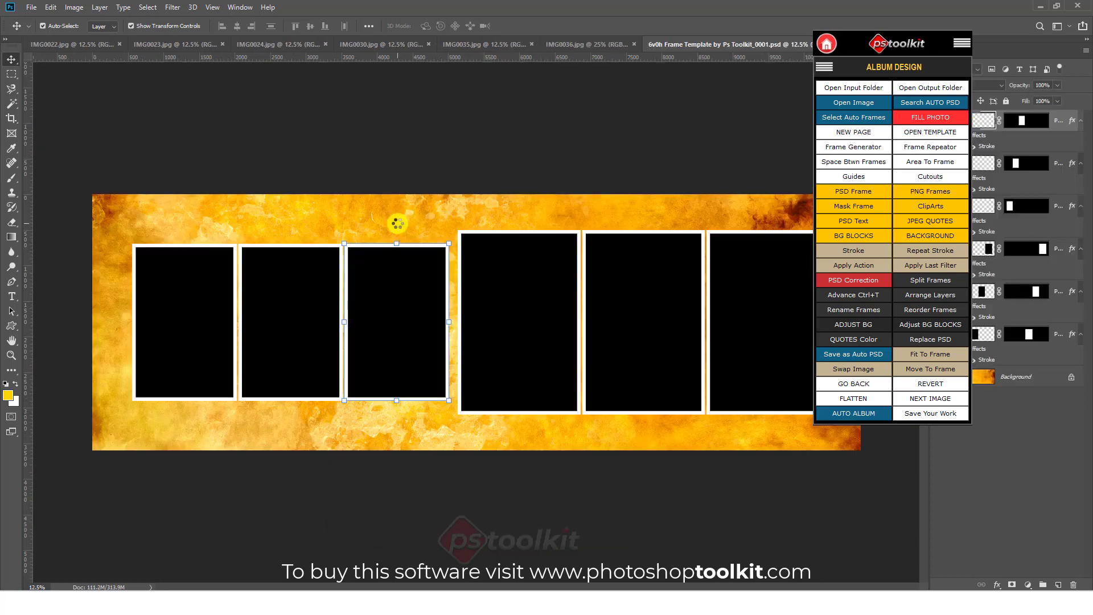
# Select the template's auto frames and fill them with the photos already open in Photoshop.
pyautogui.click(849, 118)
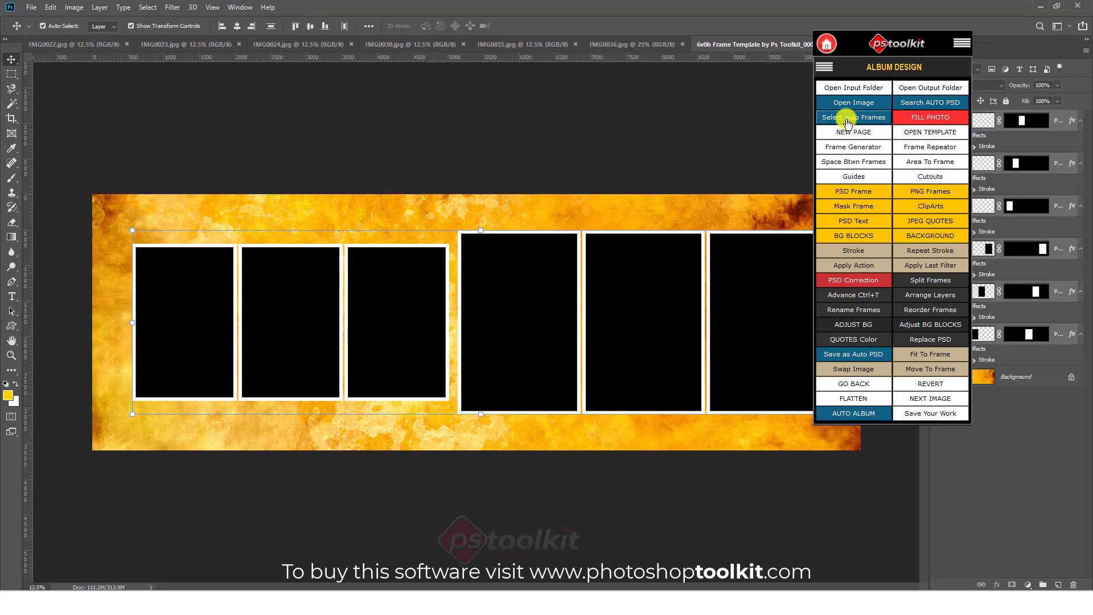
pyautogui.click(920, 116)
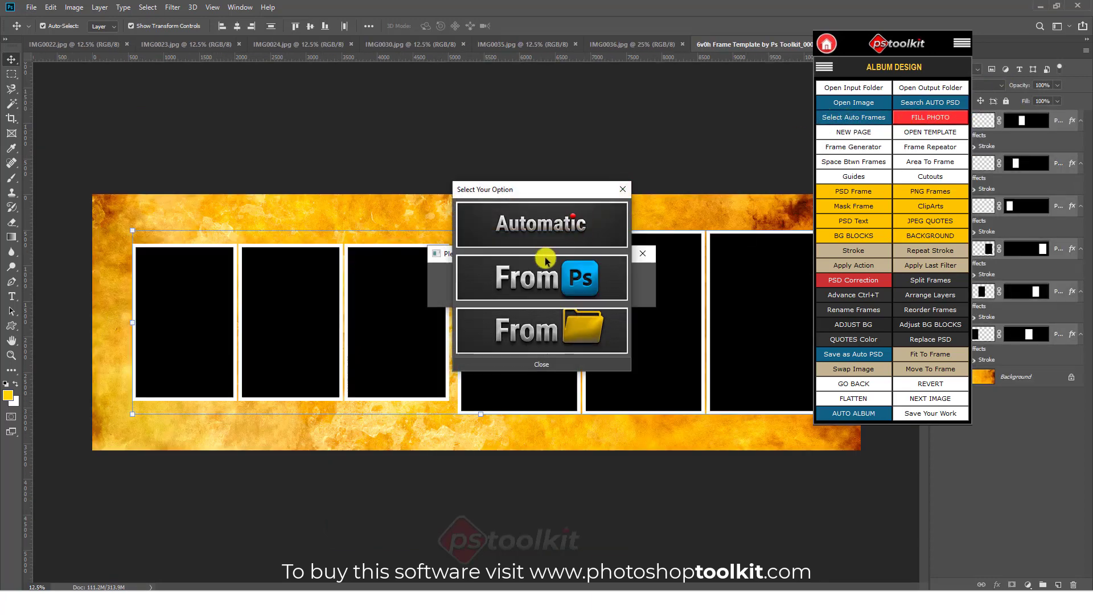
pyautogui.click(528, 279)
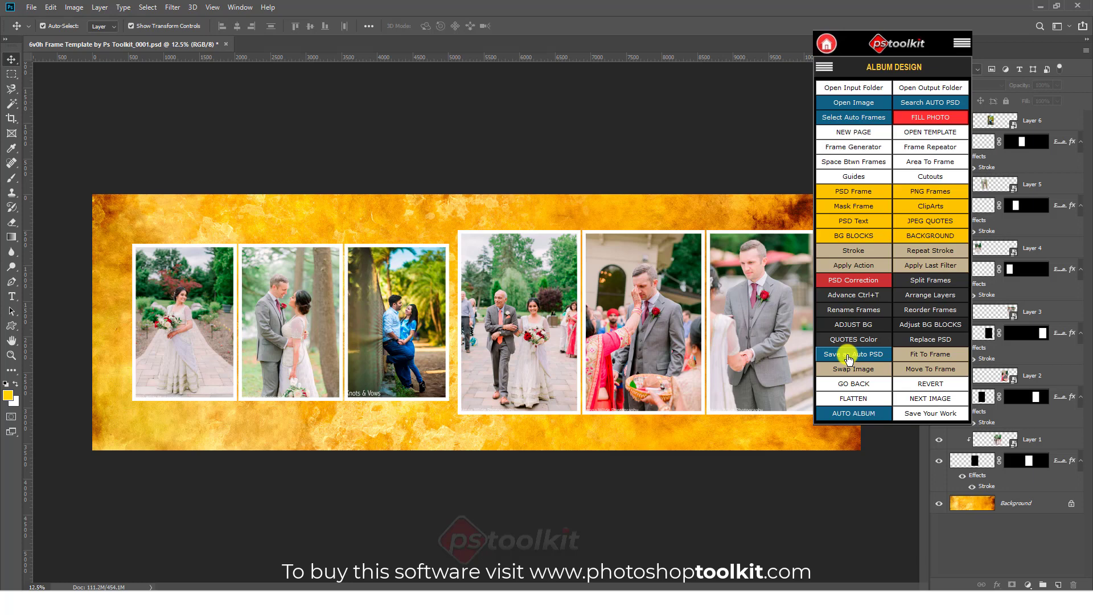
# Close the filled template without saving and open 4.psd from New folder (2) in the Market Template folder.
pyautogui.click(225, 45)
pyautogui.click(541, 230)
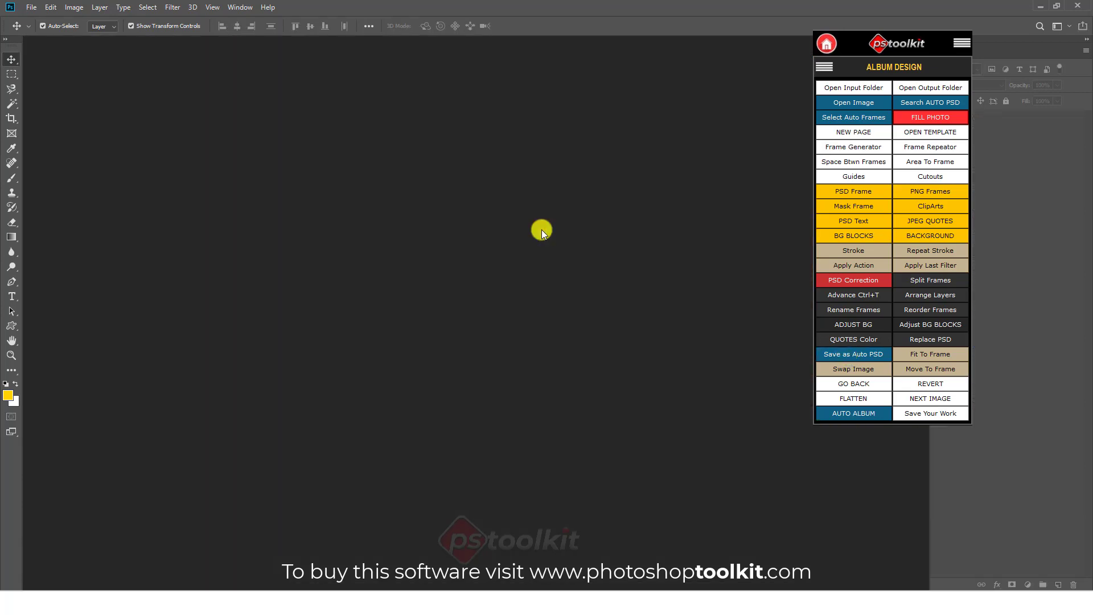
pyautogui.click(929, 132)
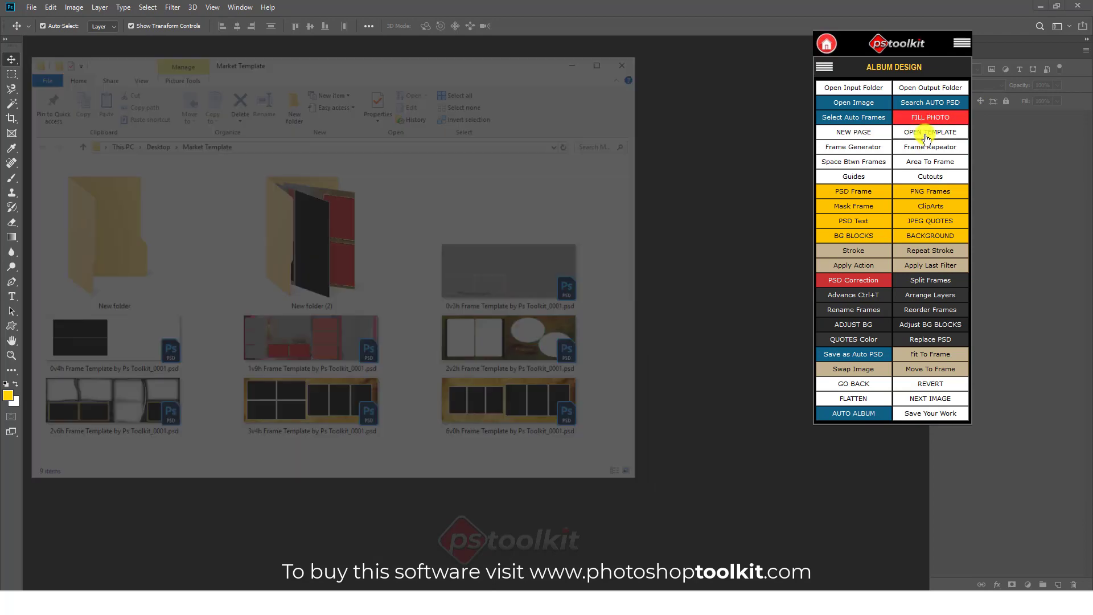
pyautogui.doubleClick(288, 223)
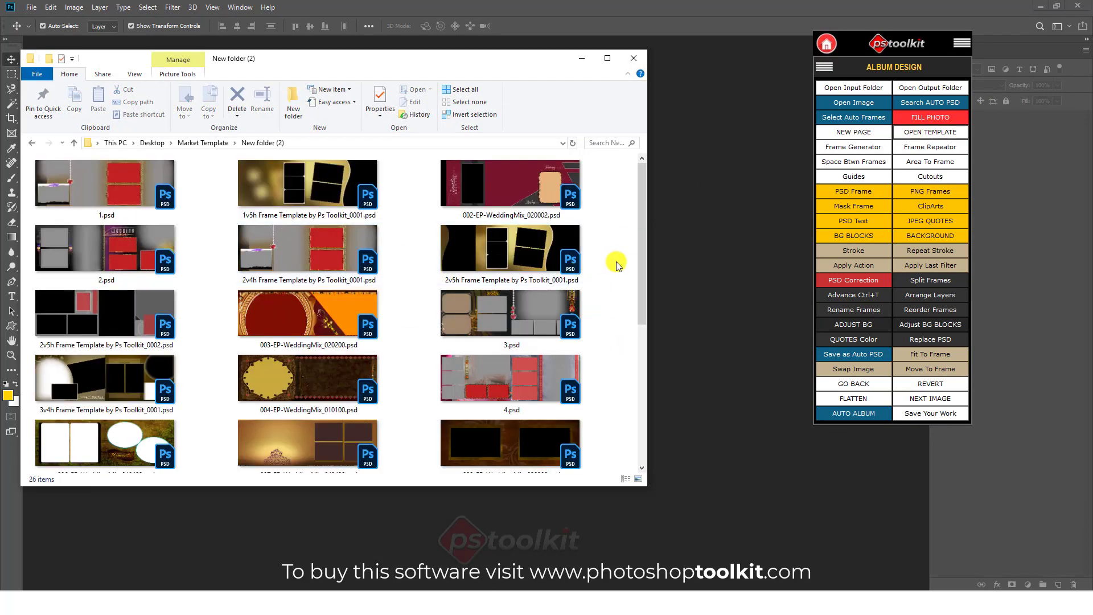
pyautogui.doubleClick(506, 370)
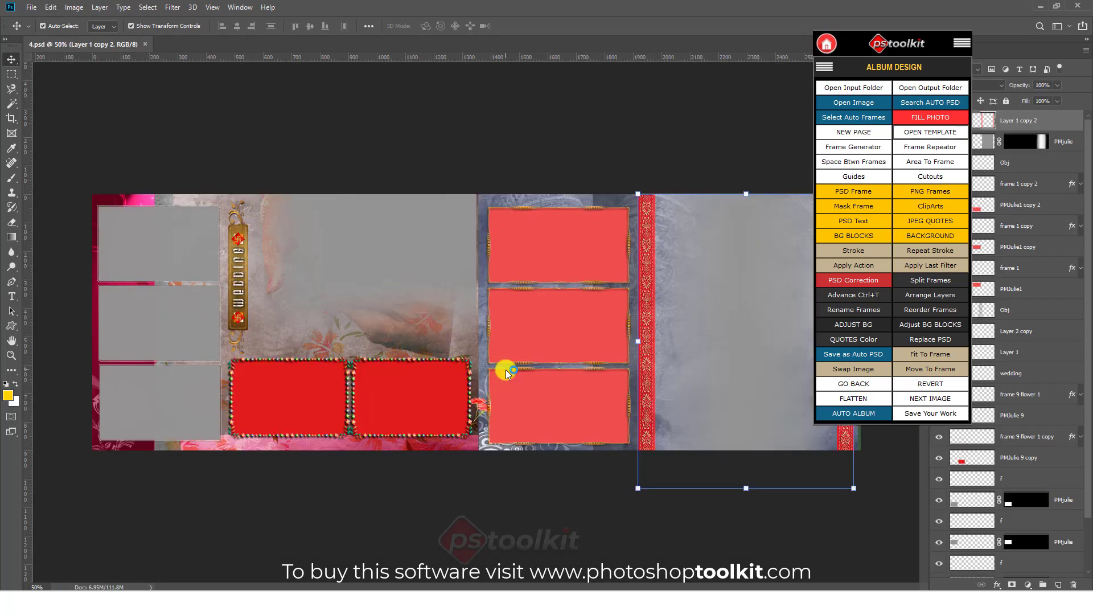
# Select the grey and red photo frames across the 4.psd layout and save it as an Auto PSD template.
pyautogui.click(438, 144)
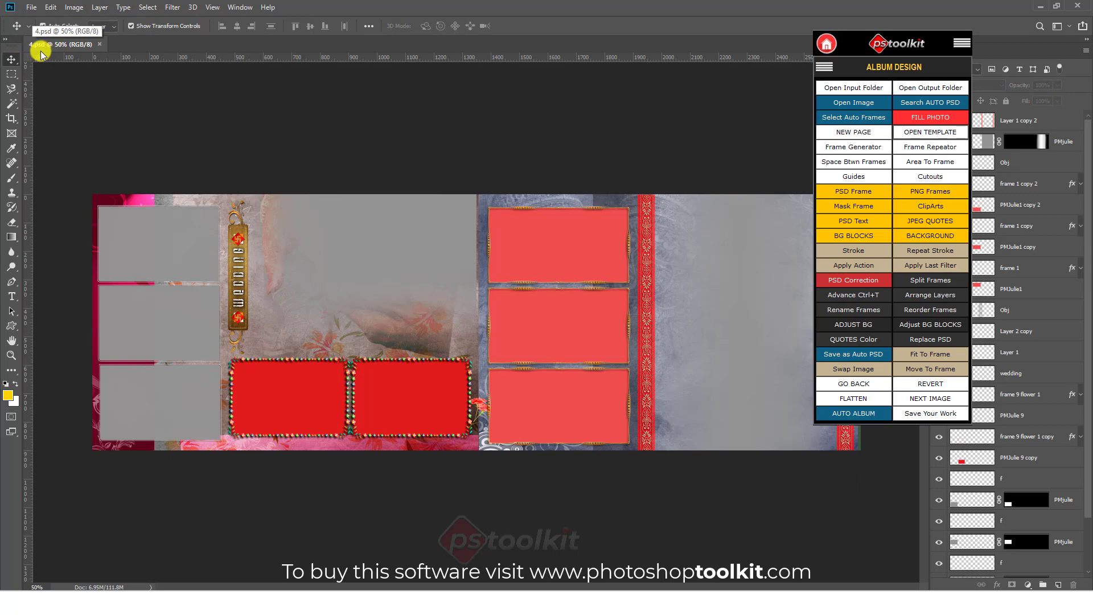
pyautogui.click(145, 242)
pyautogui.keyDown('shift'); pyautogui.click(176, 332); pyautogui.keyUp('shift')
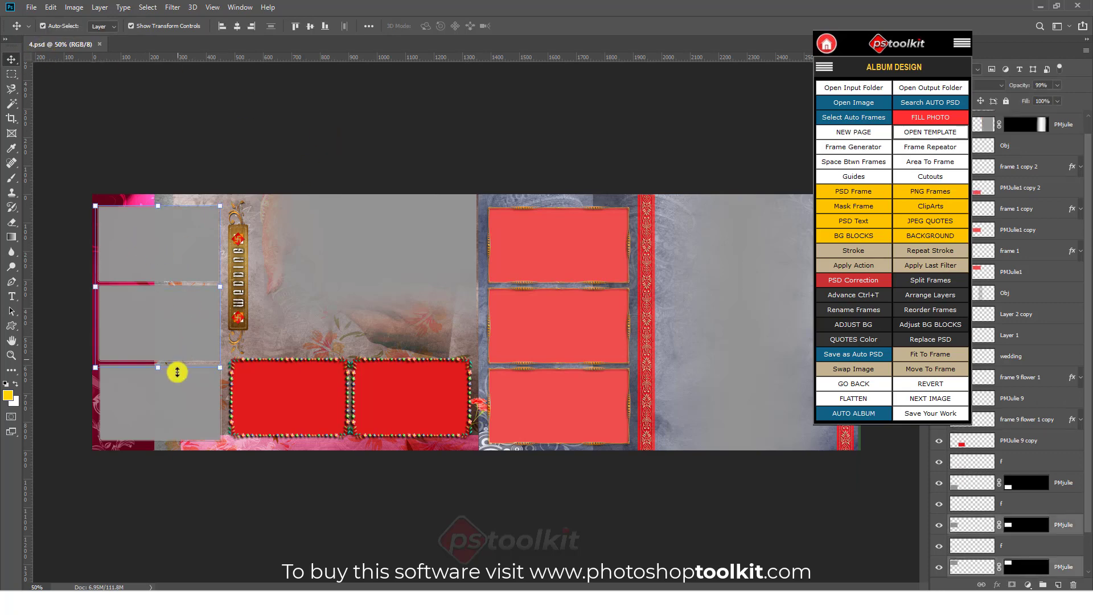
pyautogui.keyDown('shift'); pyautogui.click(170, 394); pyautogui.keyUp('shift')
pyautogui.keyDown('shift'); pyautogui.click(296, 397); pyautogui.keyUp('shift')
pyautogui.keyDown('shift'); pyautogui.click(385, 390); pyautogui.keyUp('shift')
pyautogui.keyDown('shift'); pyautogui.click(550, 251); pyautogui.keyUp('shift')
pyautogui.keyDown('shift'); pyautogui.click(552, 319); pyautogui.keyUp('shift')
pyautogui.keyDown('shift'); pyautogui.click(549, 399); pyautogui.keyUp('shift')
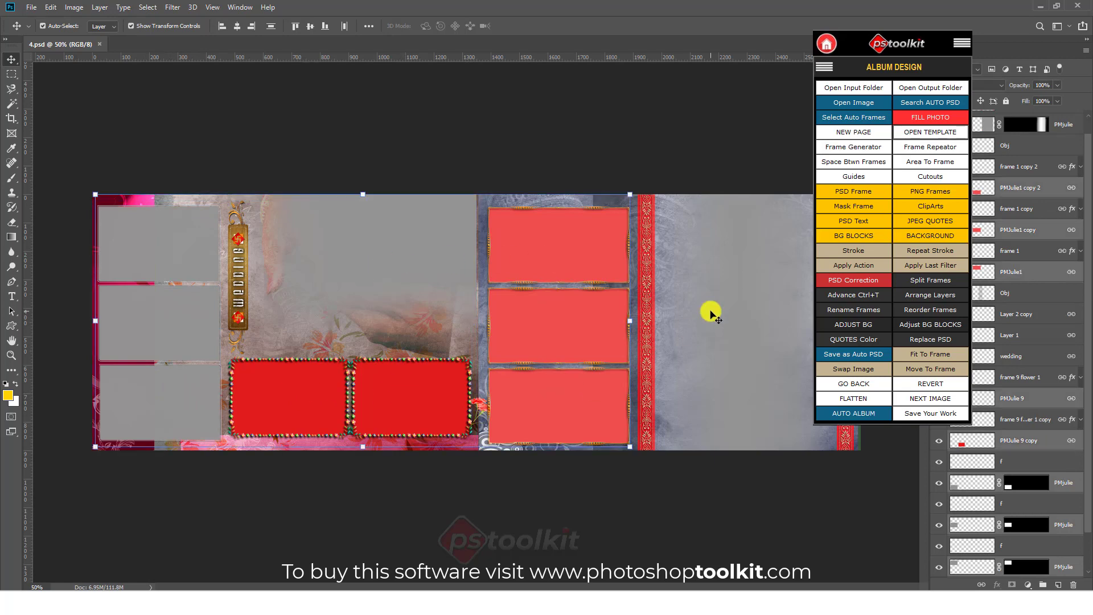
pyautogui.keyDown('shift'); pyautogui.click(733, 300); pyautogui.keyUp('shift')
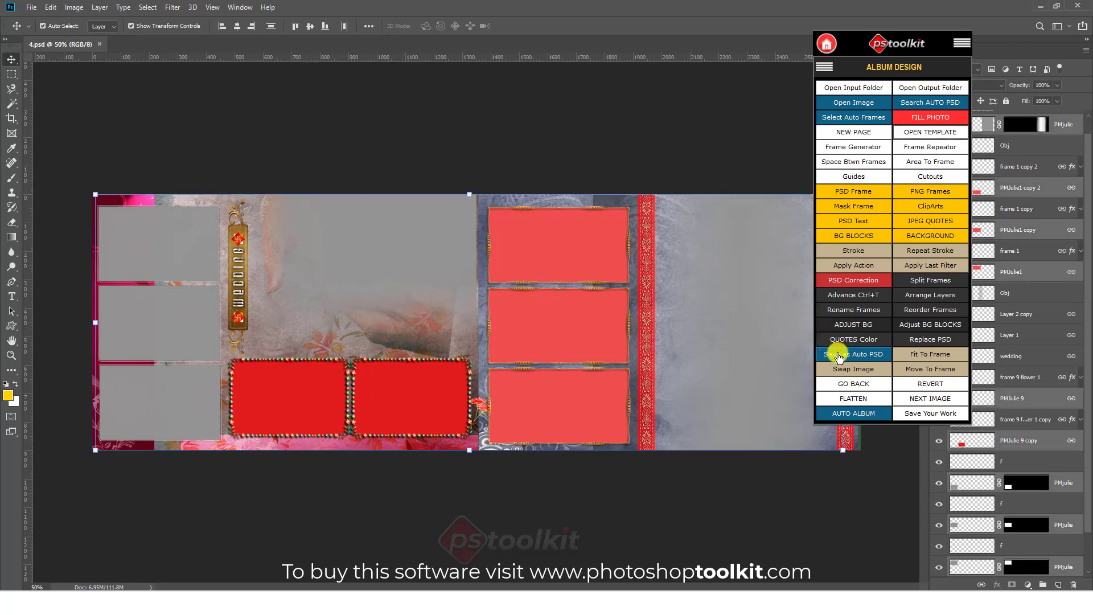
pyautogui.click(840, 355)
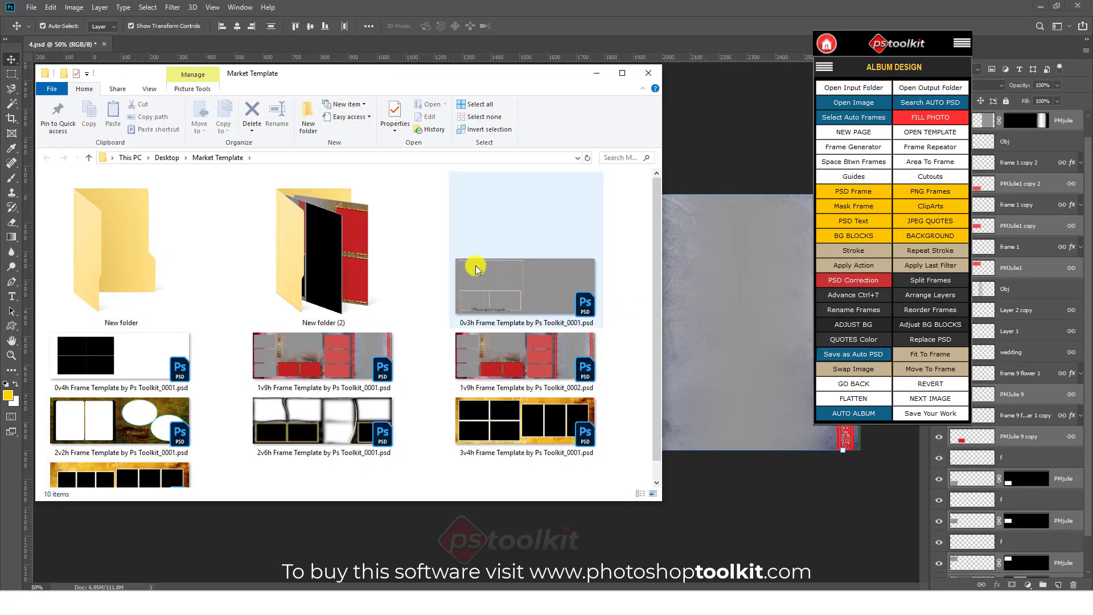
# Check the saved 1v9h Frame Template by Ps Toolkit_0002.psd in the Market Template folder and open New folder (2).
pyautogui.scroll(-1, 456, 241)
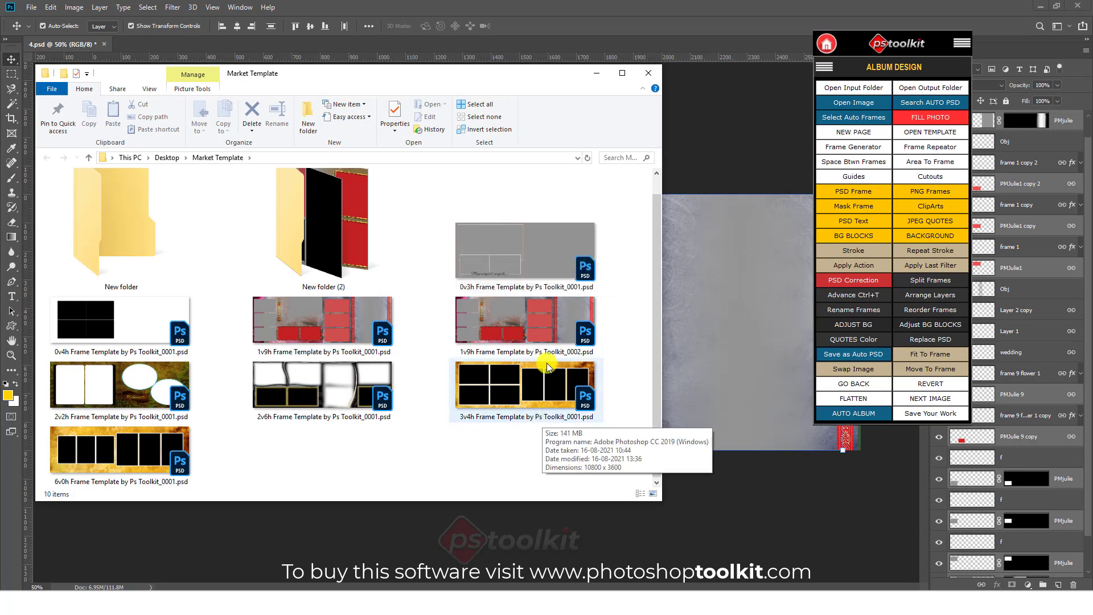
pyautogui.click(500, 333)
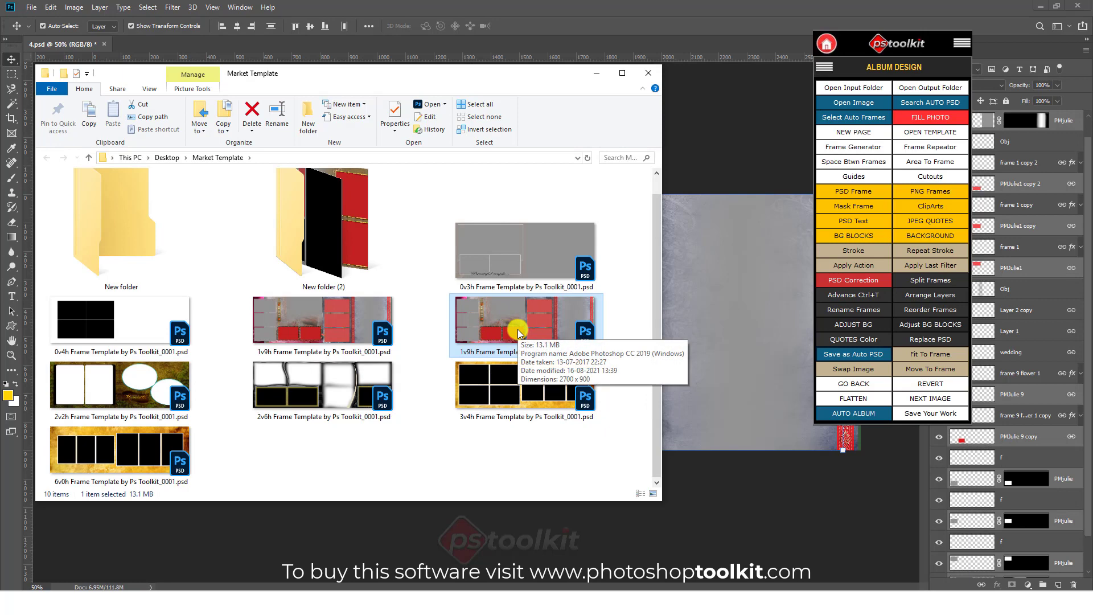
pyautogui.doubleClick(364, 194)
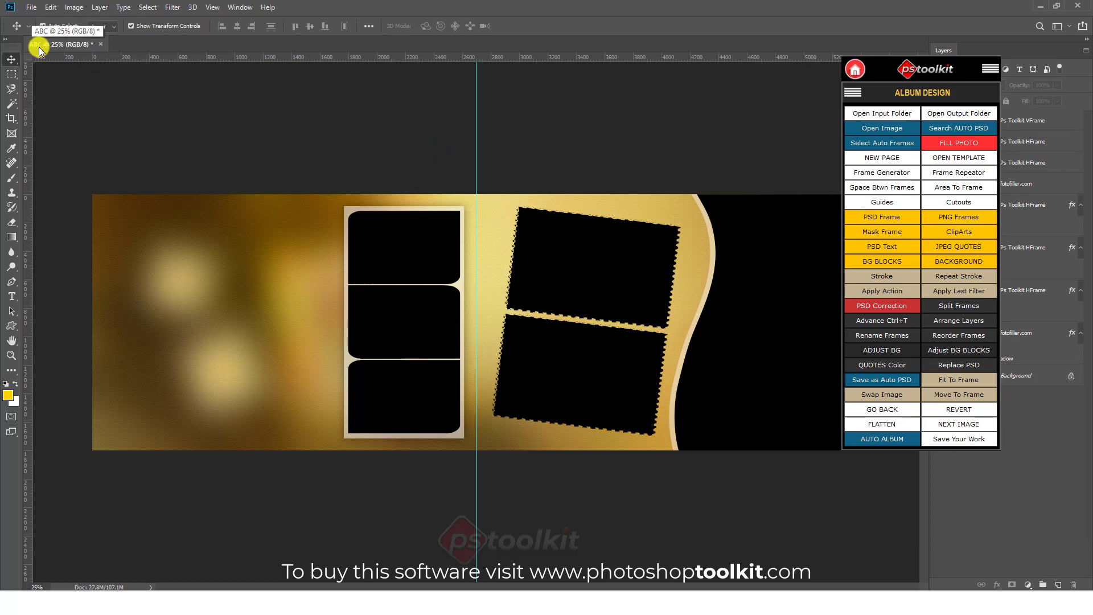
# Select all six black frames in the ABC layout, save it as an Auto PSD template and check the saved 1v5h file.
pyautogui.click(401, 255)
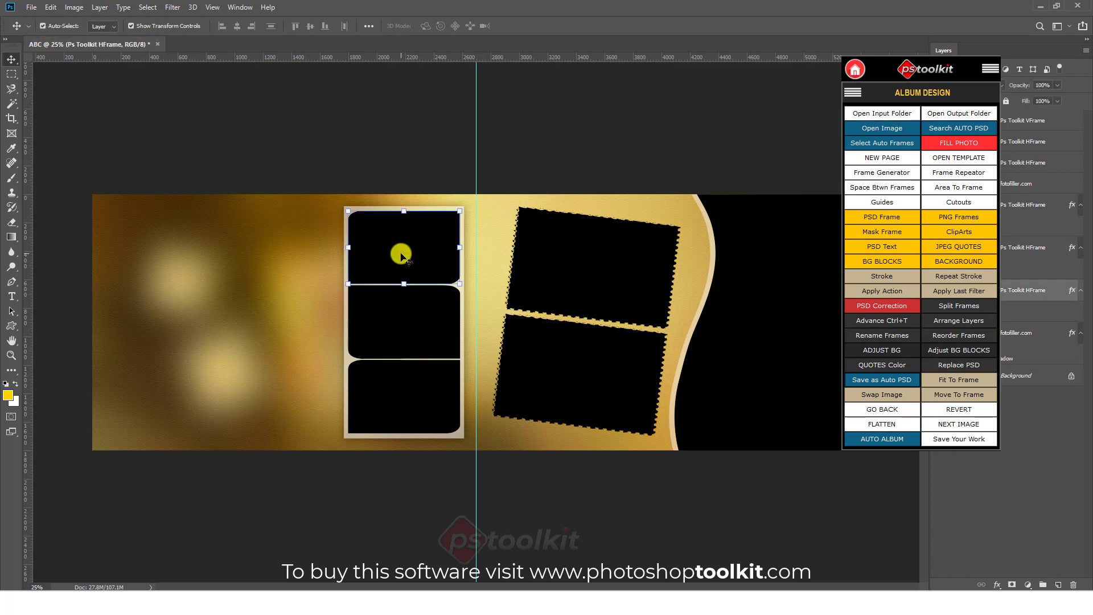
pyautogui.click(398, 310)
pyautogui.click(398, 384)
pyautogui.click(589, 377)
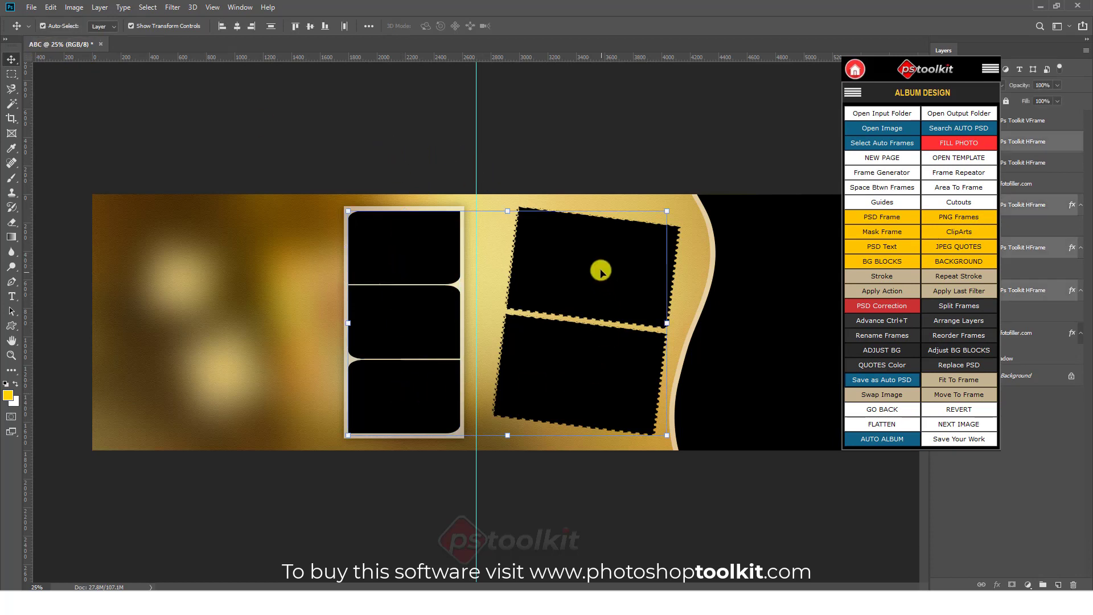
pyautogui.keyDown('shift'); pyautogui.click(602, 275); pyautogui.keyUp('shift')
pyautogui.keyDown('shift'); pyautogui.click(772, 276); pyautogui.keyUp('shift')
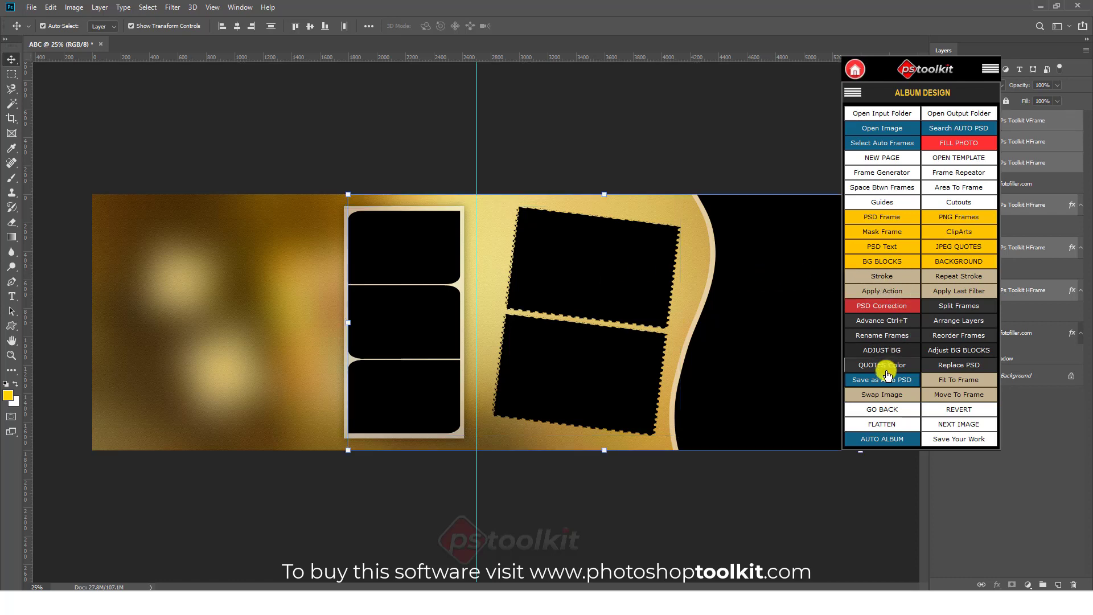
pyautogui.click(881, 381)
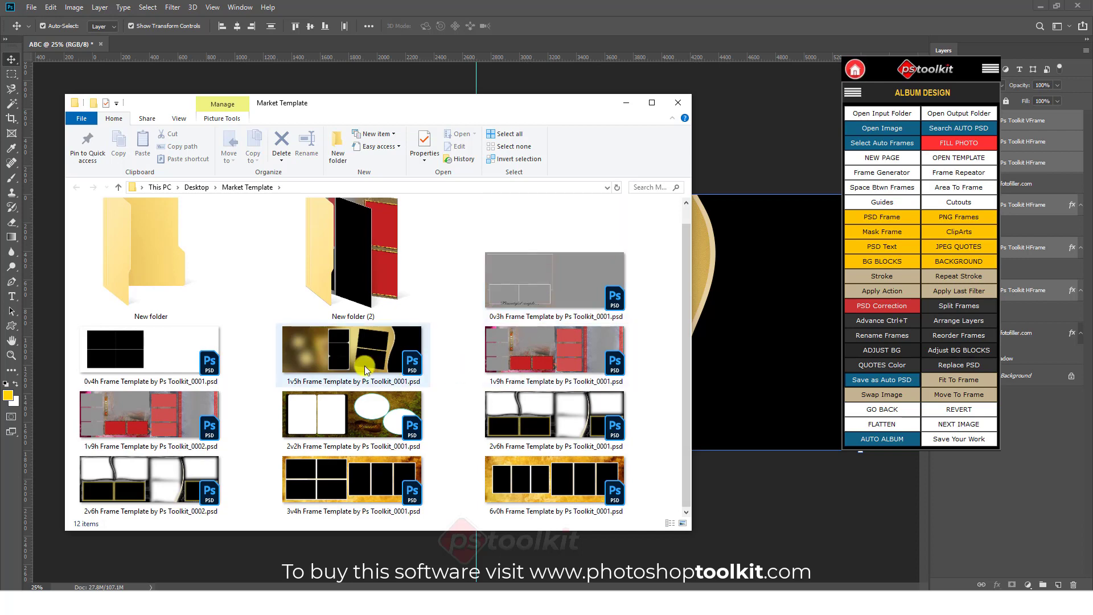
pyautogui.click(330, 360)
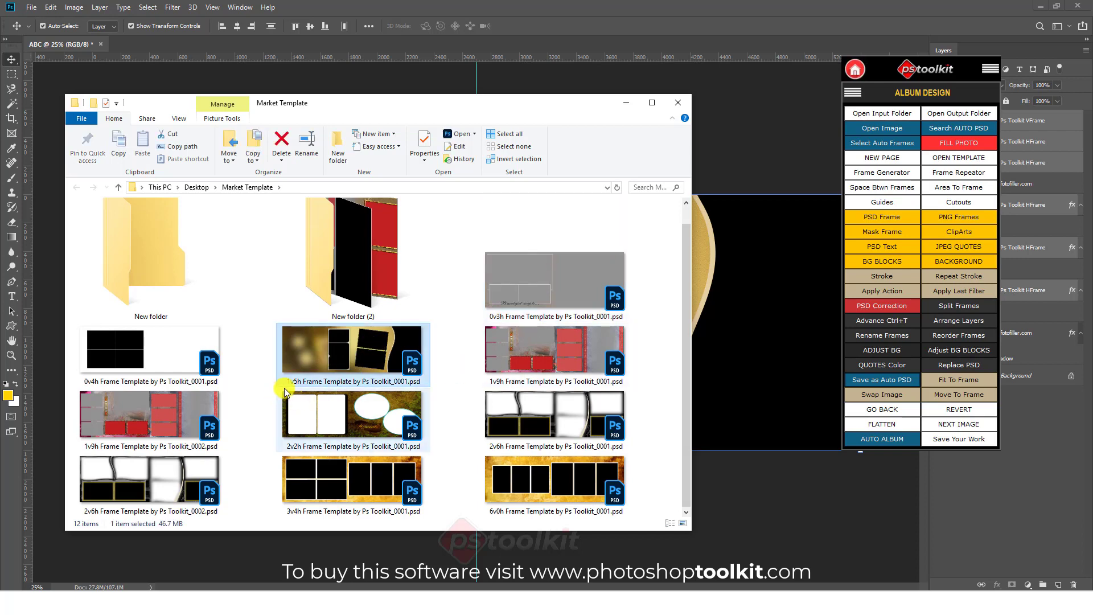